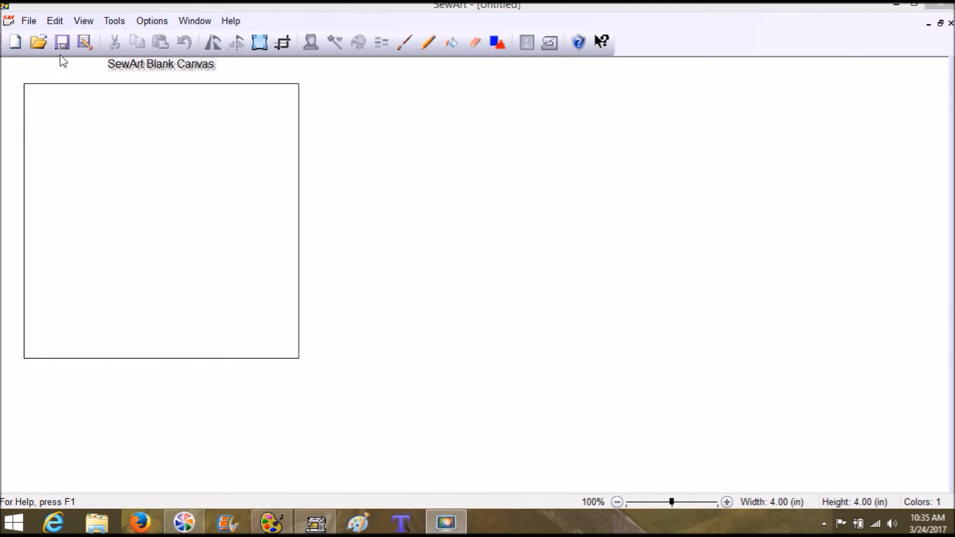
Open the Fish 2 image from the MermaidSilhouettewSeaObjects17Piece folder
click(25, 24)
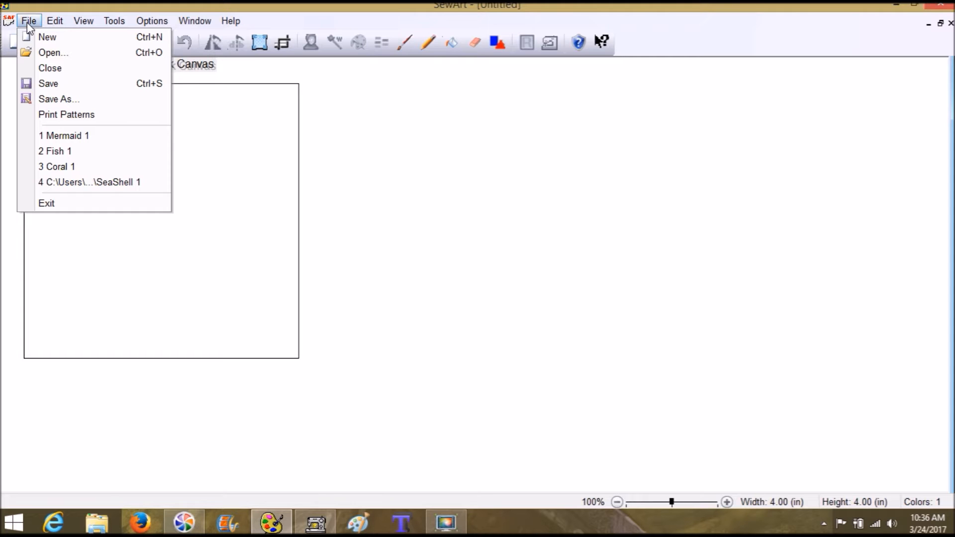
click(35, 52)
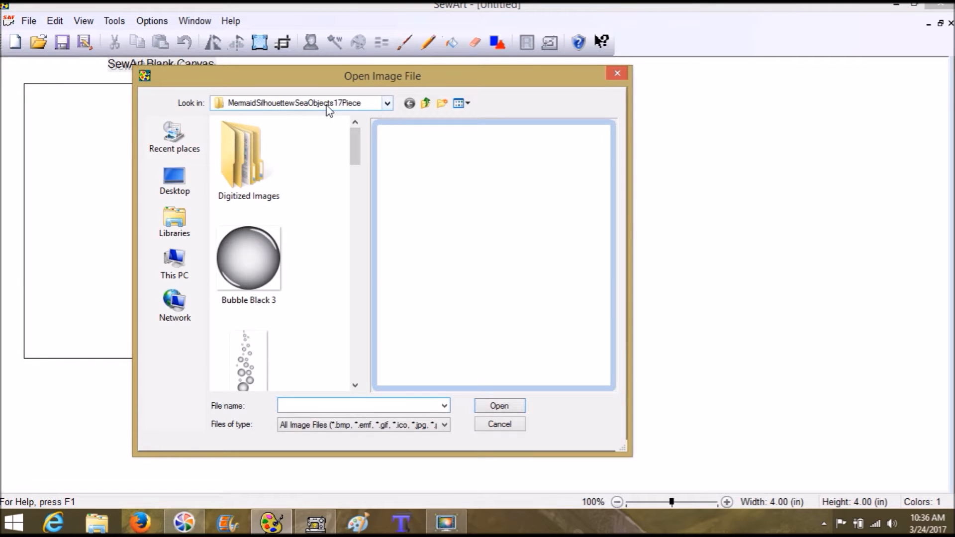
drag(356, 148, 360, 217)
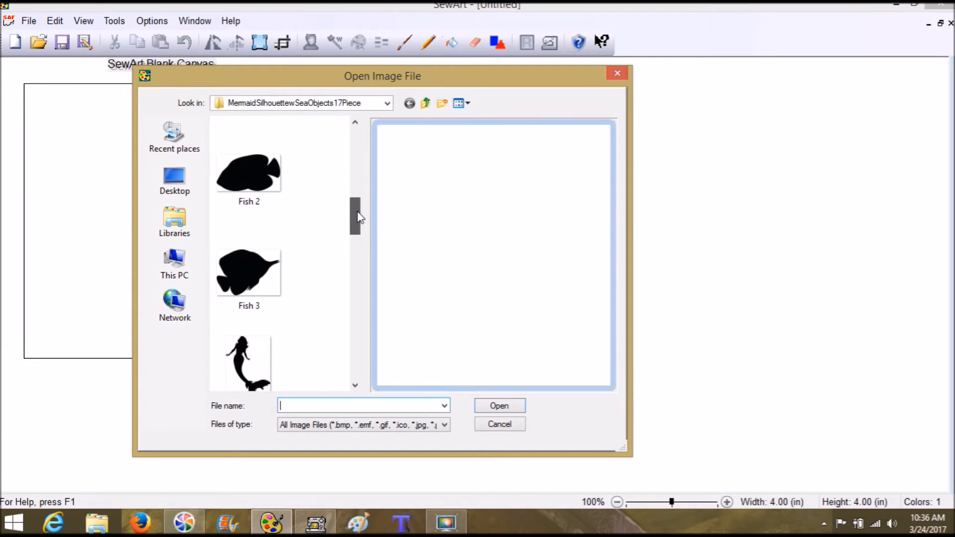
drag(359, 217, 352, 186)
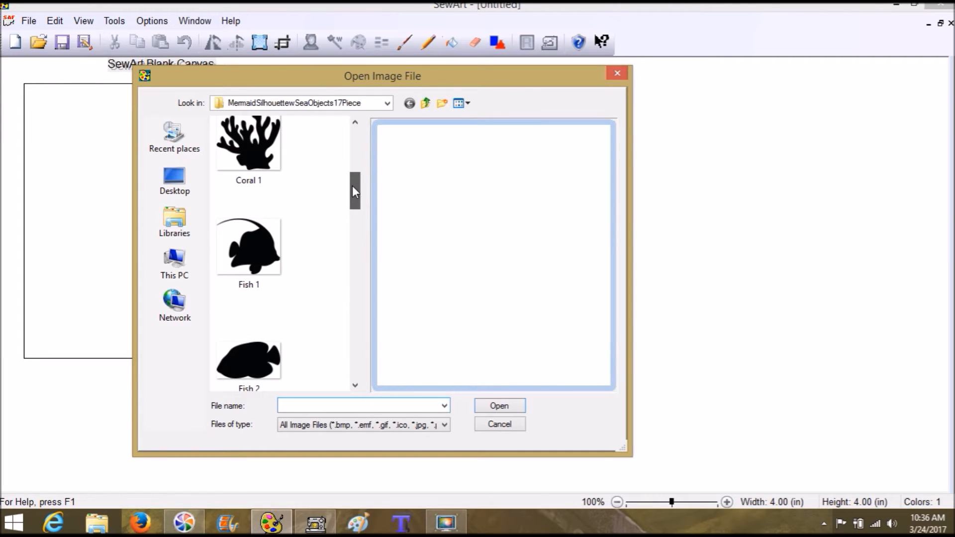
drag(352, 186, 354, 216)
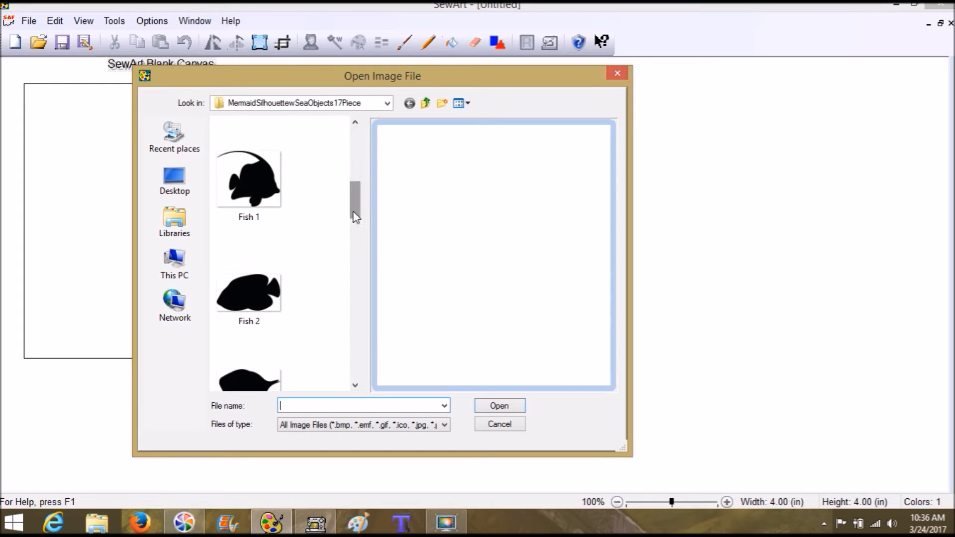
click(230, 293)
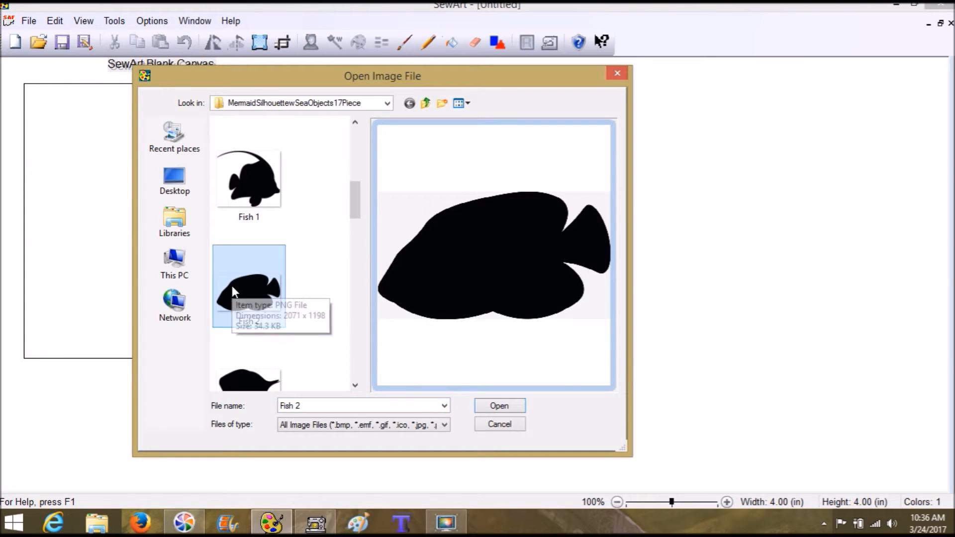
click(493, 407)
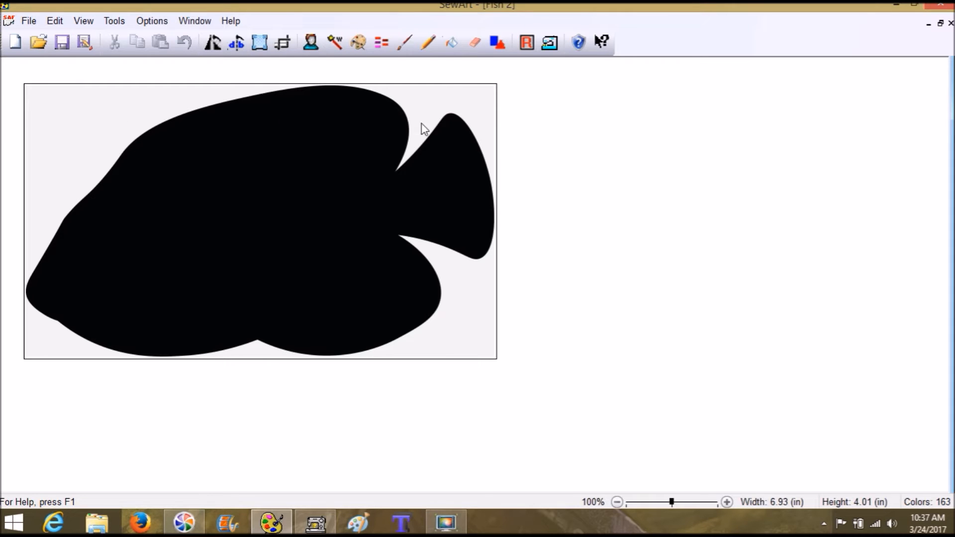
Reduce the number of colors in the fish image to 2
click(358, 43)
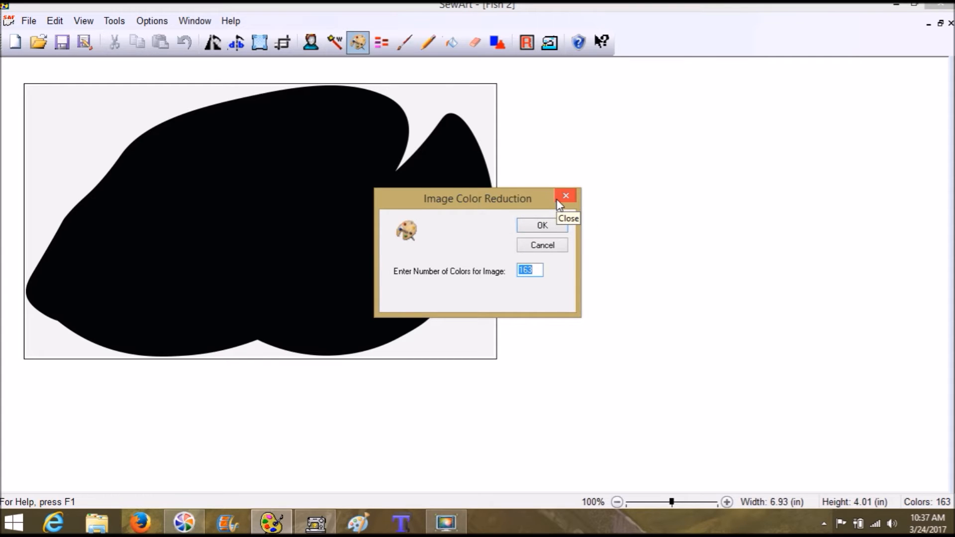
text(2)
key(Return)
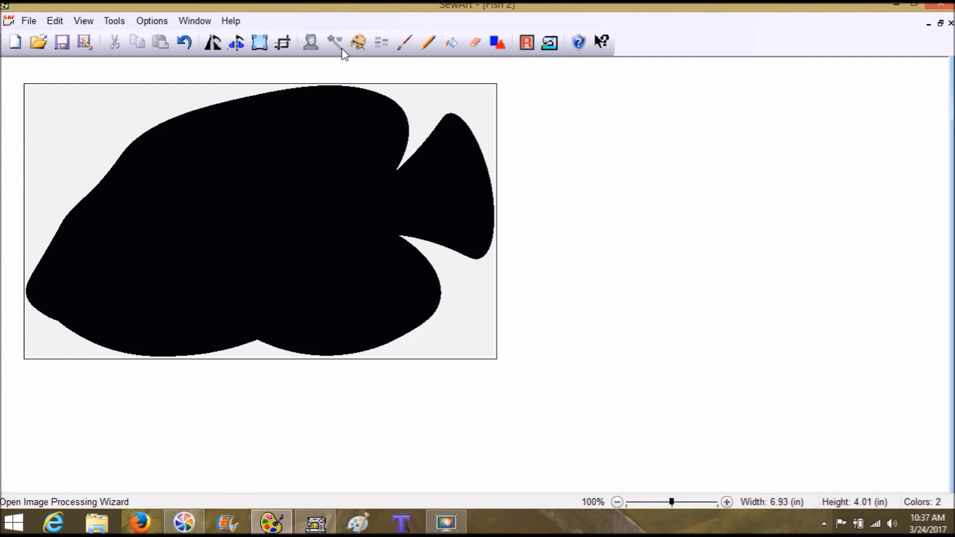
Fill all the light gray background areas around the fish with white using Bucket Fill
click(456, 53)
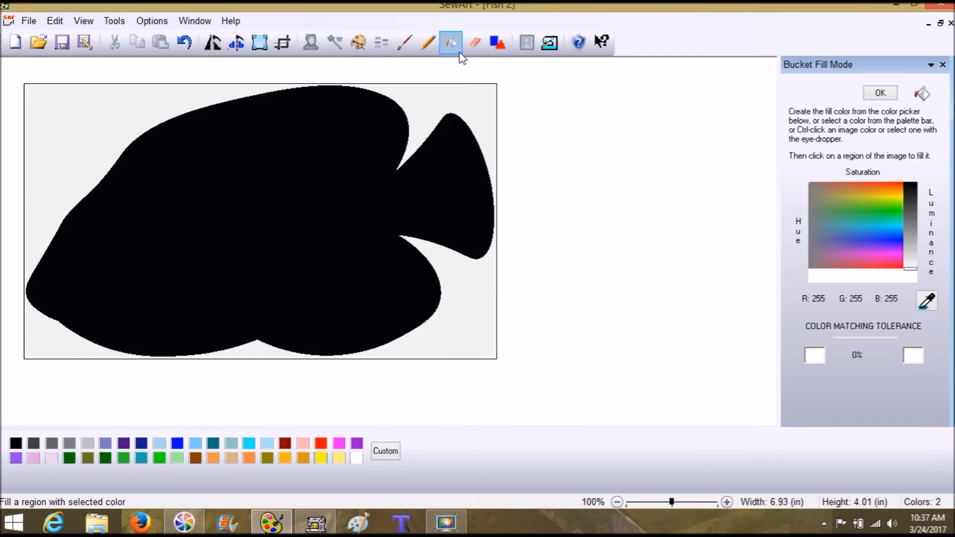
click(356, 458)
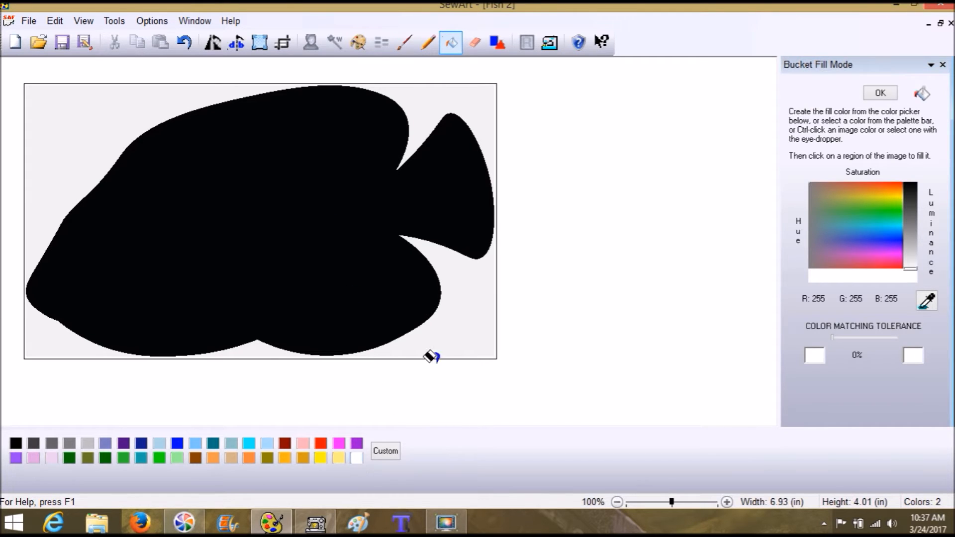
click(447, 338)
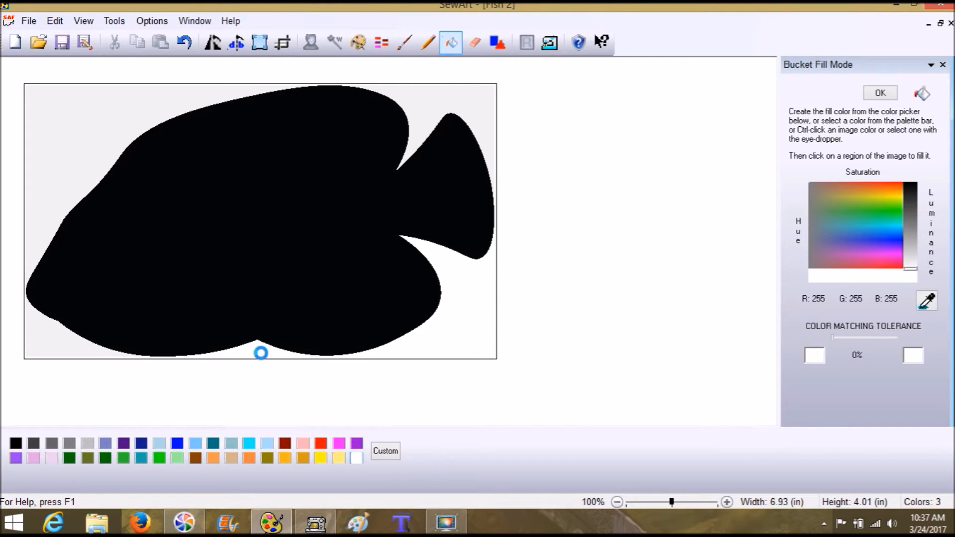
click(63, 343)
click(42, 169)
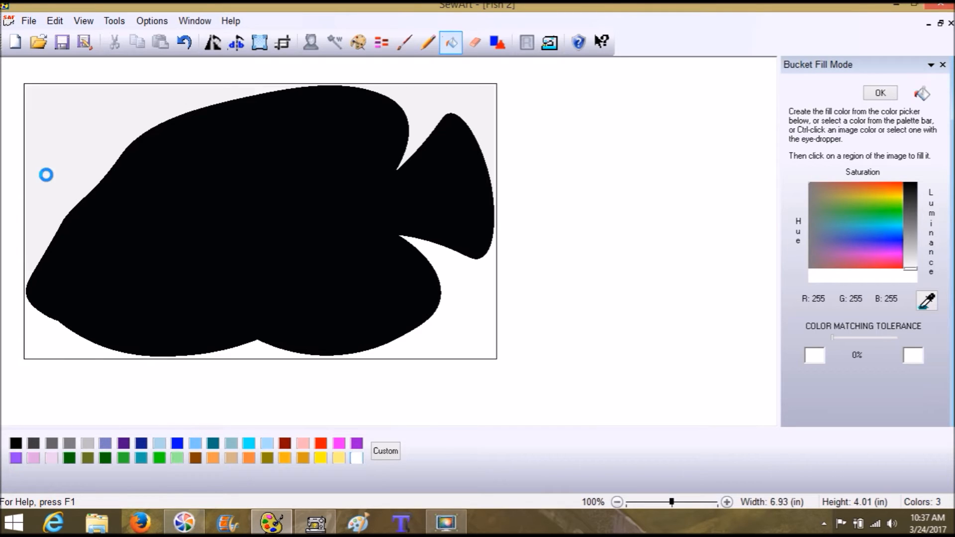
click(418, 100)
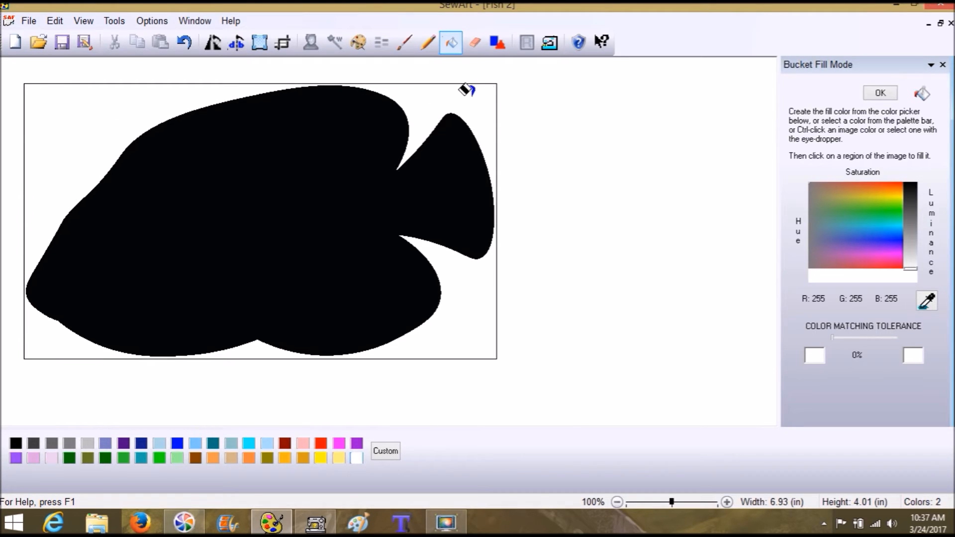
click(96, 111)
click(418, 124)
click(245, 354)
Fill the fish silhouette with black, recolor it bright cyan, and leave Bucket Fill mode
click(16, 442)
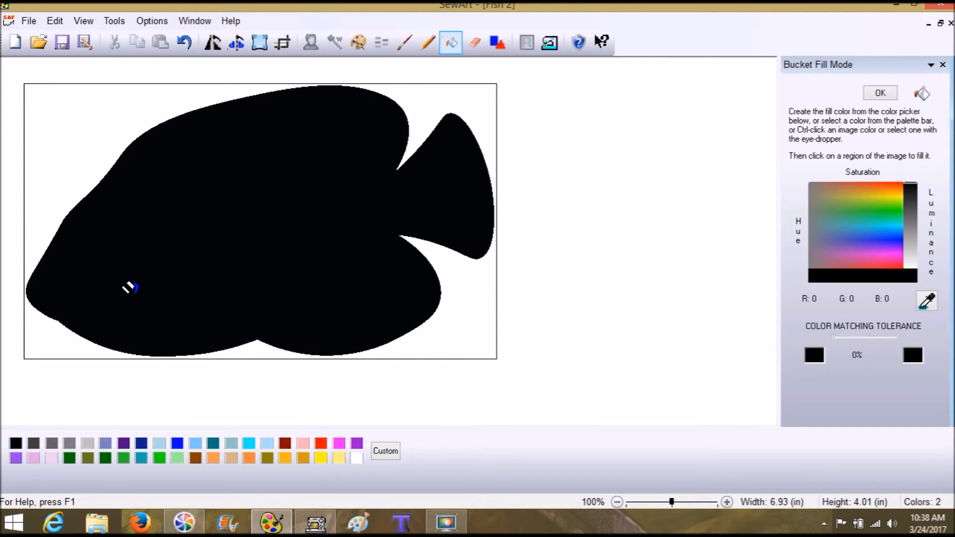
click(130, 286)
click(247, 446)
click(208, 286)
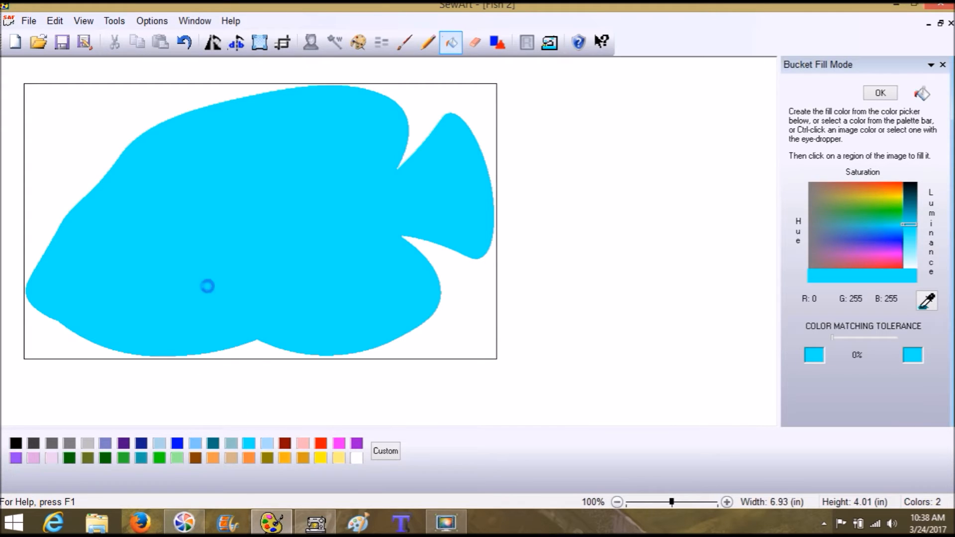
click(456, 49)
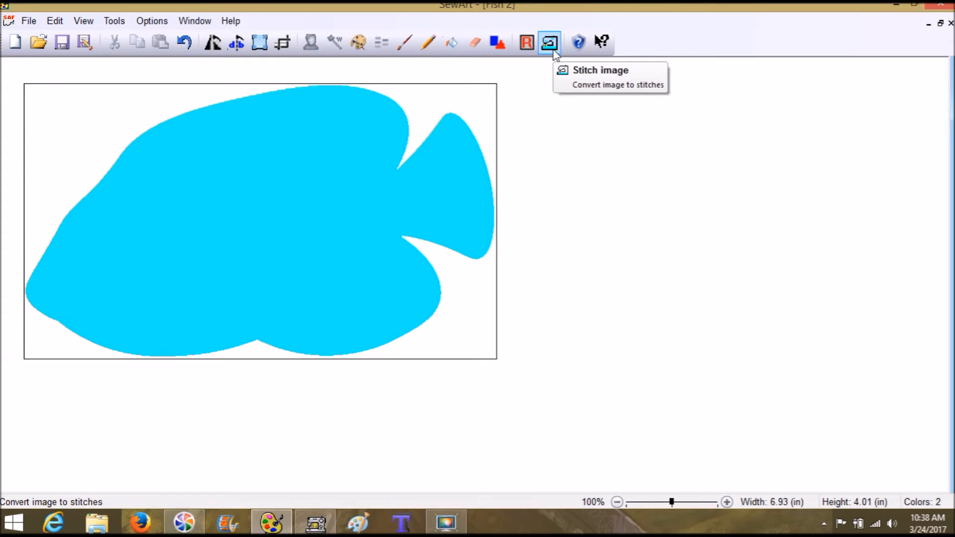
Auto-sew the image in Stitch Mode with the white background set as the transparent color
click(554, 51)
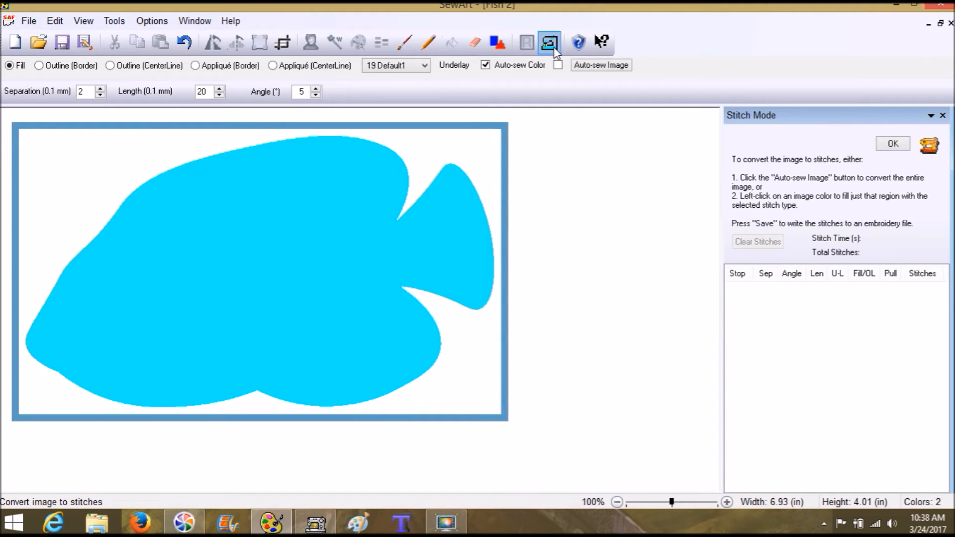
click(603, 65)
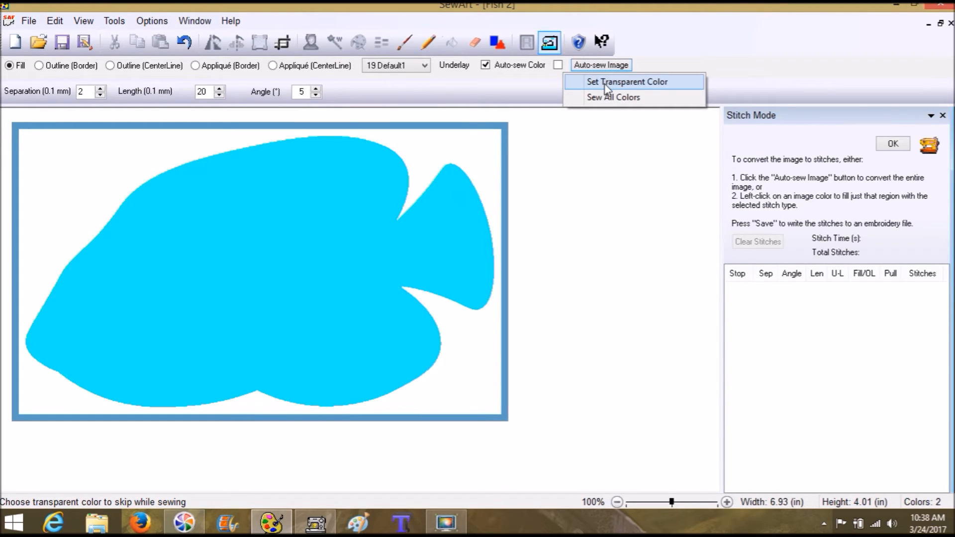
click(607, 82)
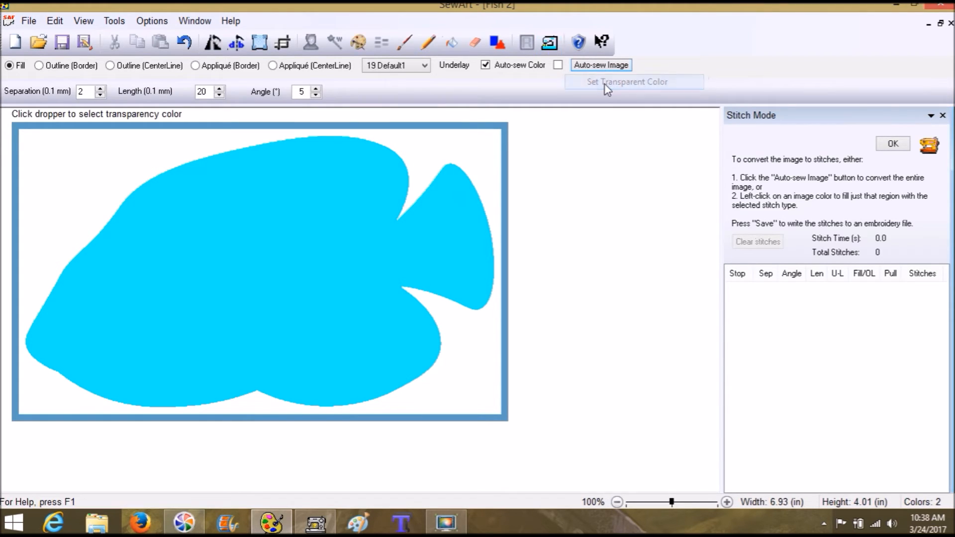
click(414, 153)
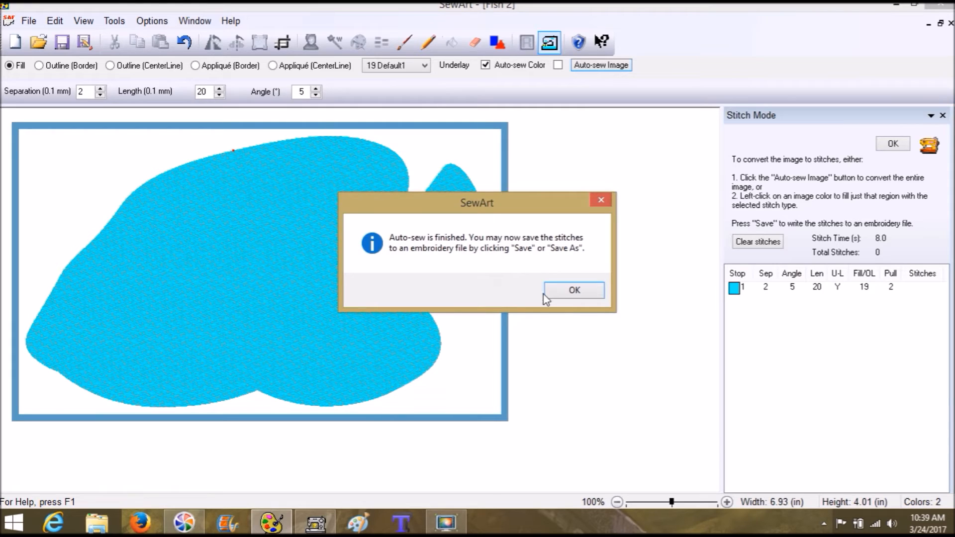
click(573, 292)
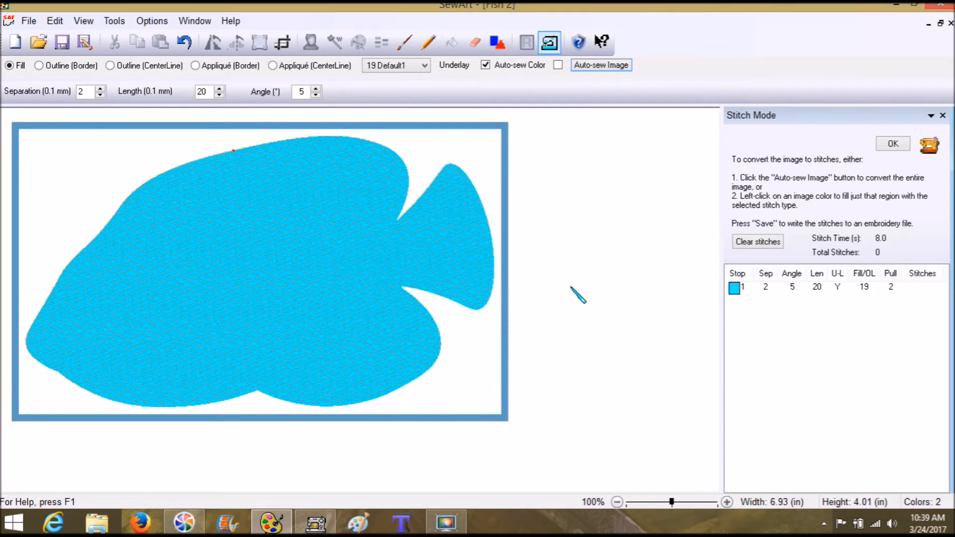
Open the cyan stop's options and close them unchanged, and clear all the auto-sewn stitches
right_click(737, 290)
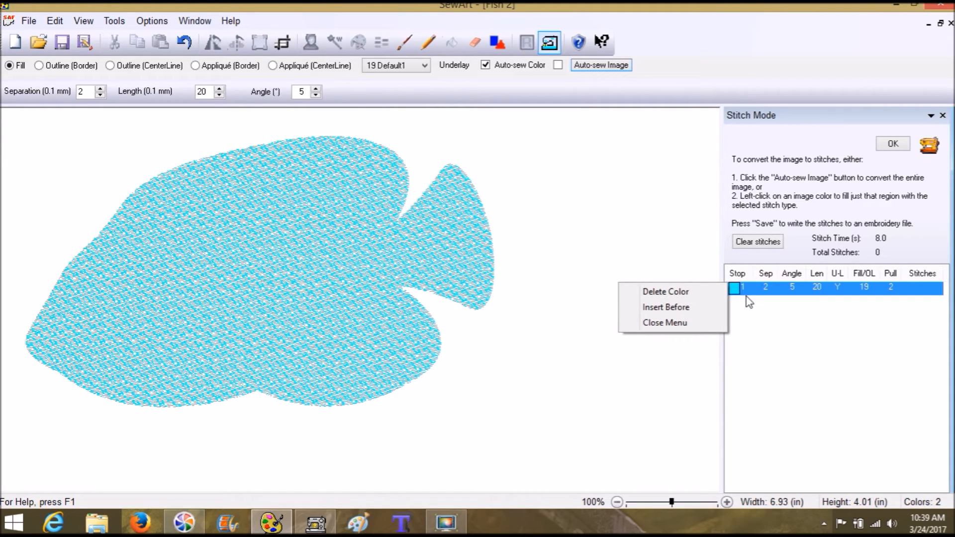
click(691, 323)
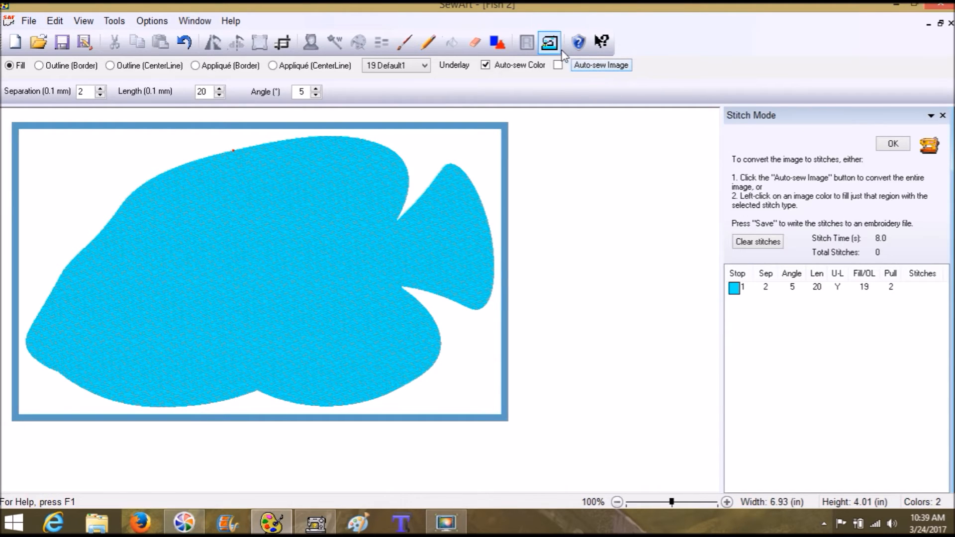
click(779, 249)
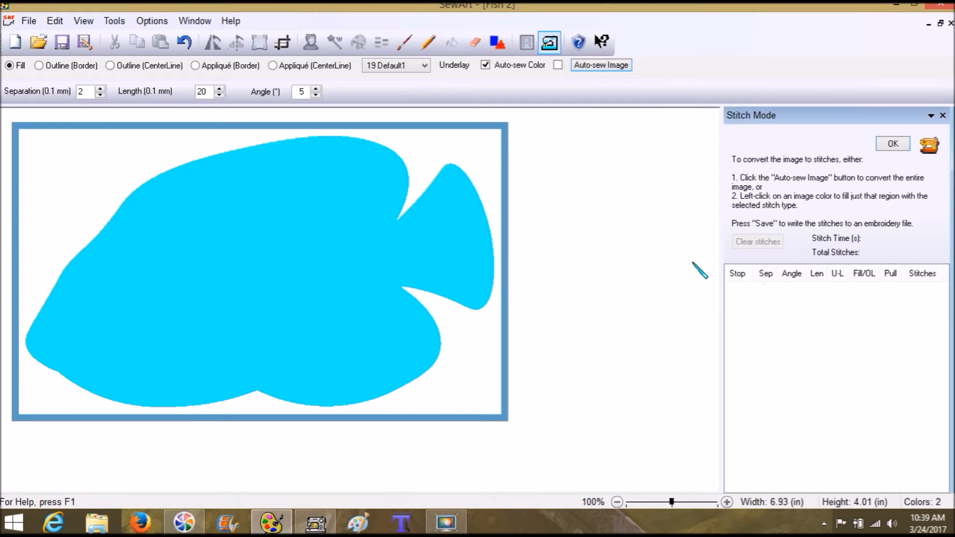
Stitch only the cyan fish region with the 19 Default1 fill, starting from its upper edge
click(555, 45)
click(226, 152)
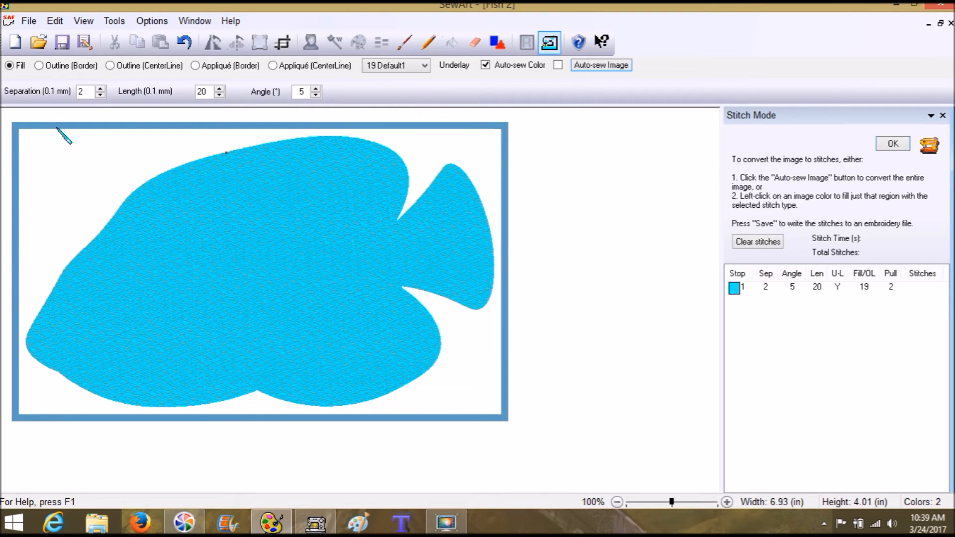
Start saving a copy of the image and create a folder named Fish2 inside Digitized Images
click(35, 21)
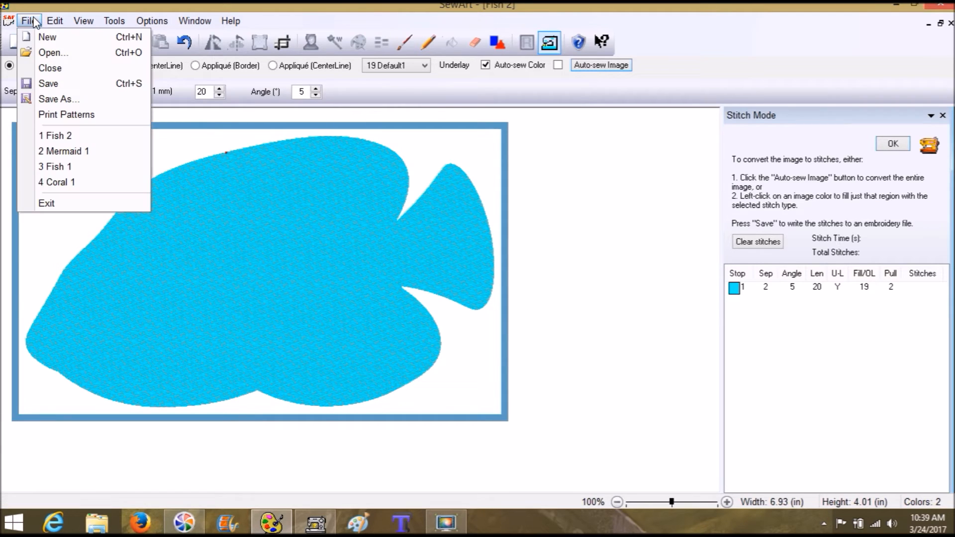
click(68, 102)
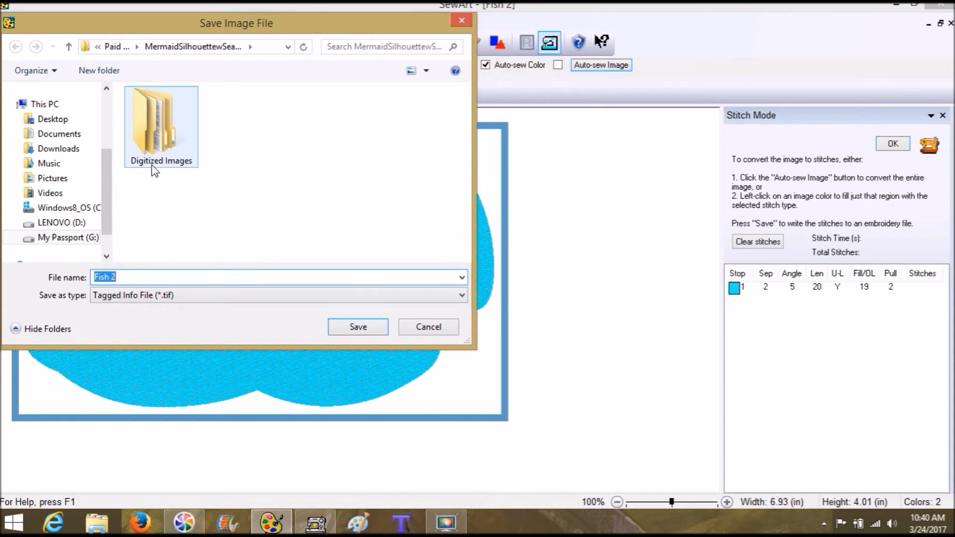
double_click(152, 133)
right_click(184, 177)
mouse_move(362, 345)
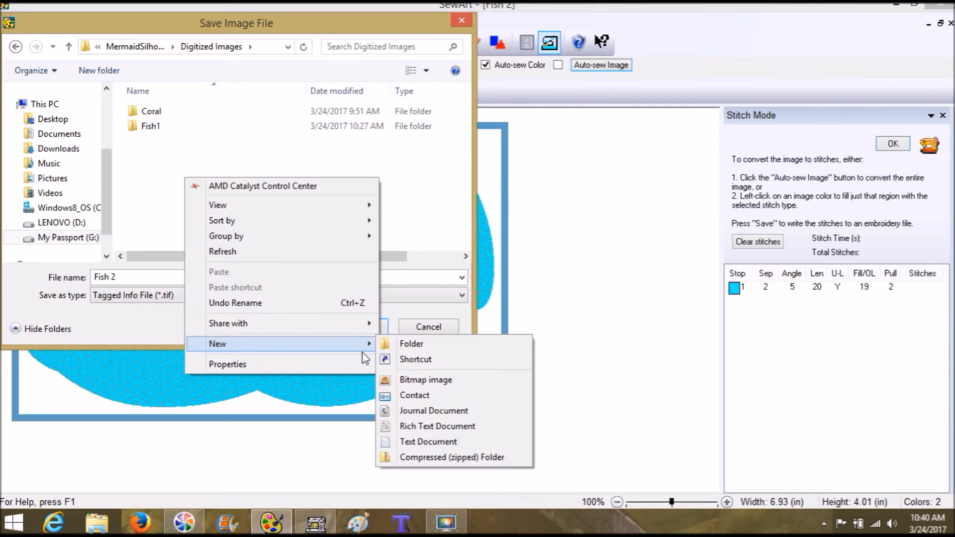
click(413, 347)
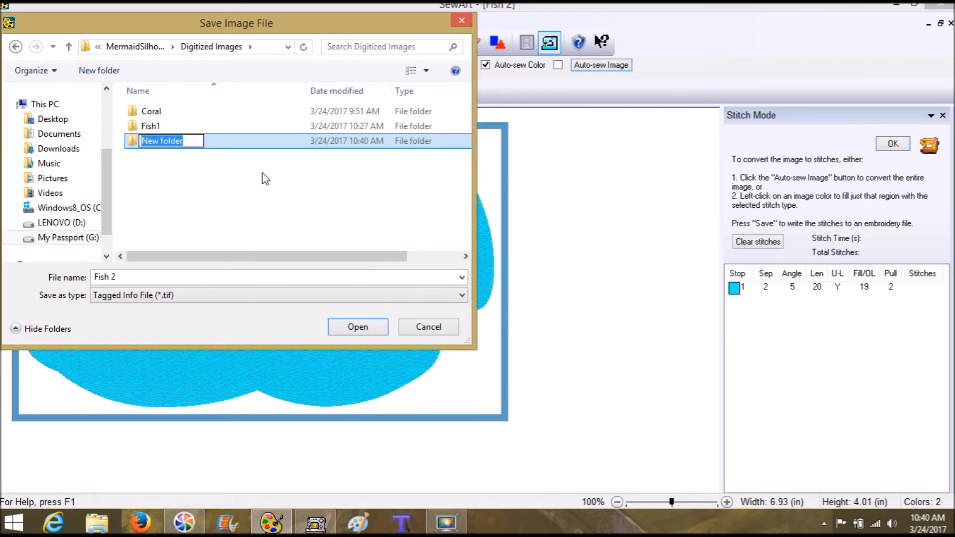
text(Fish2)
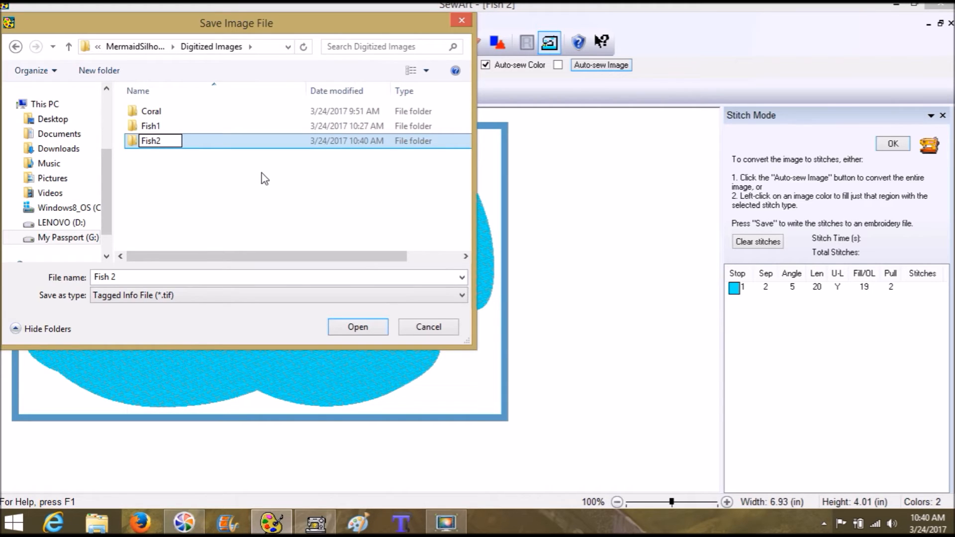
click(258, 171)
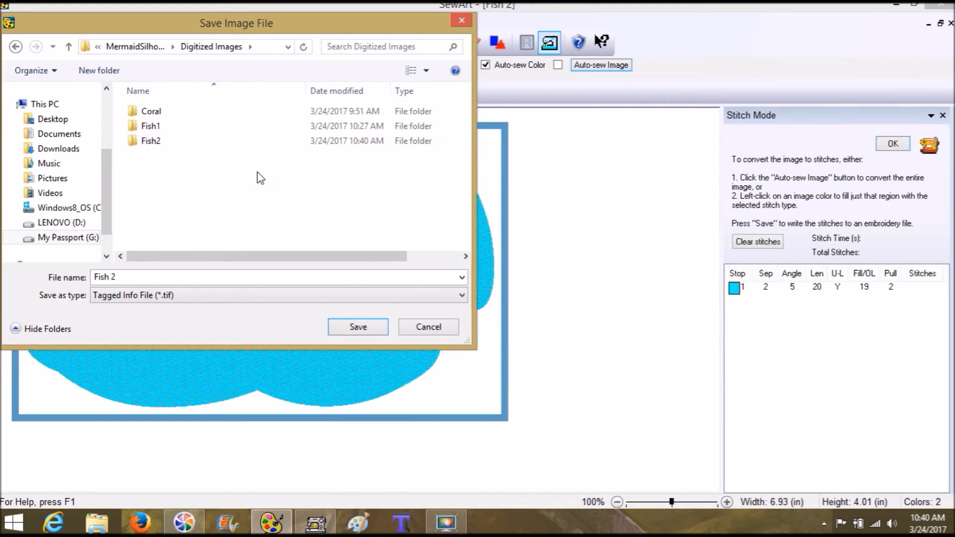
Save the image as Fish 2 in Portable Network Graphics (*.png) format inside the Fish2 folder
double_click(151, 141)
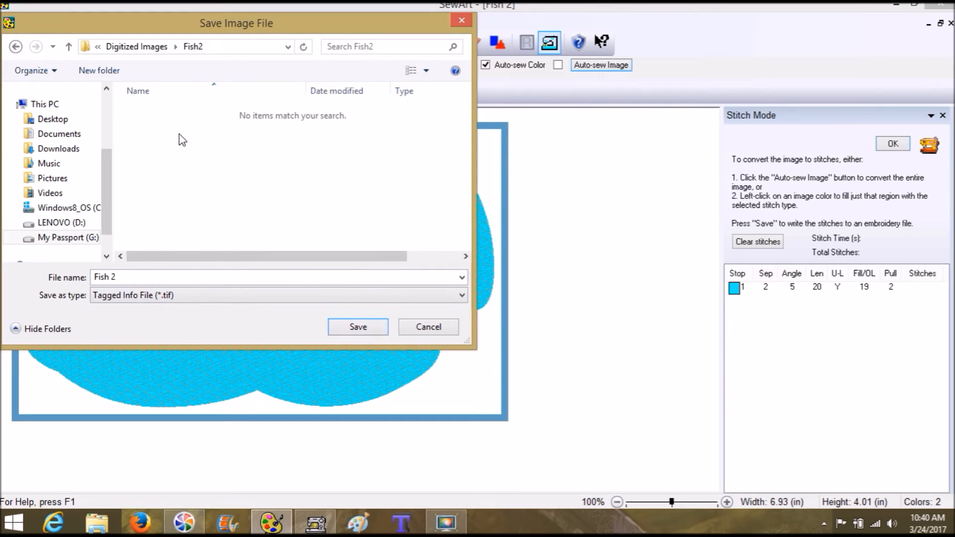
click(183, 296)
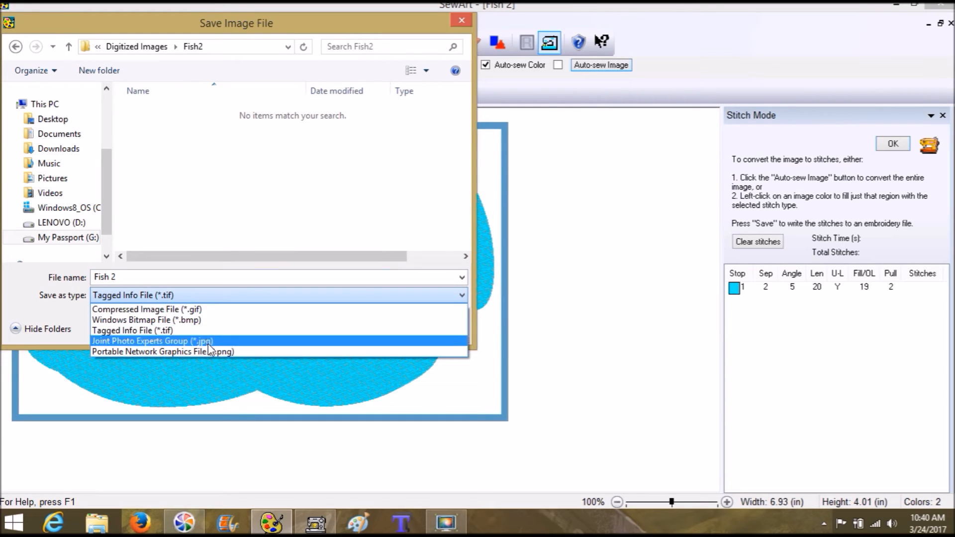
click(213, 352)
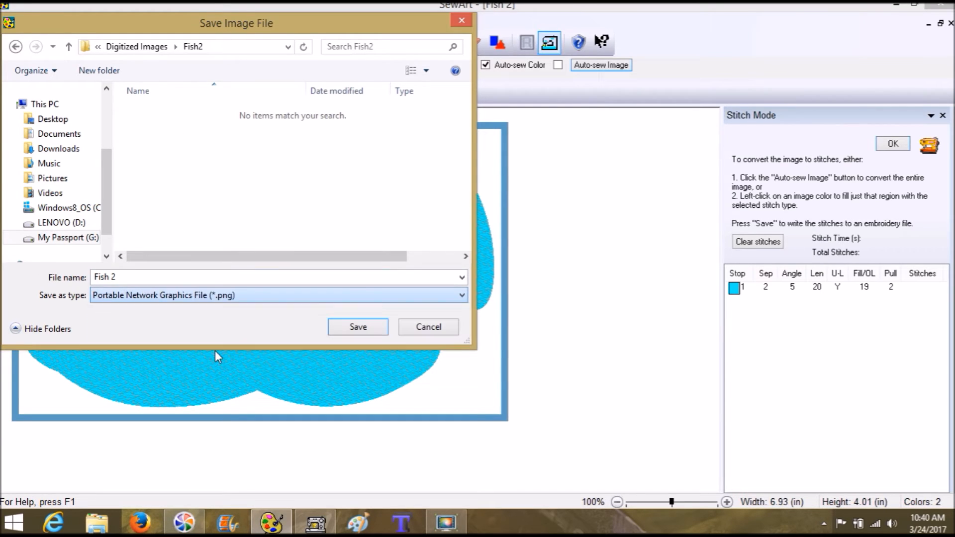
click(371, 326)
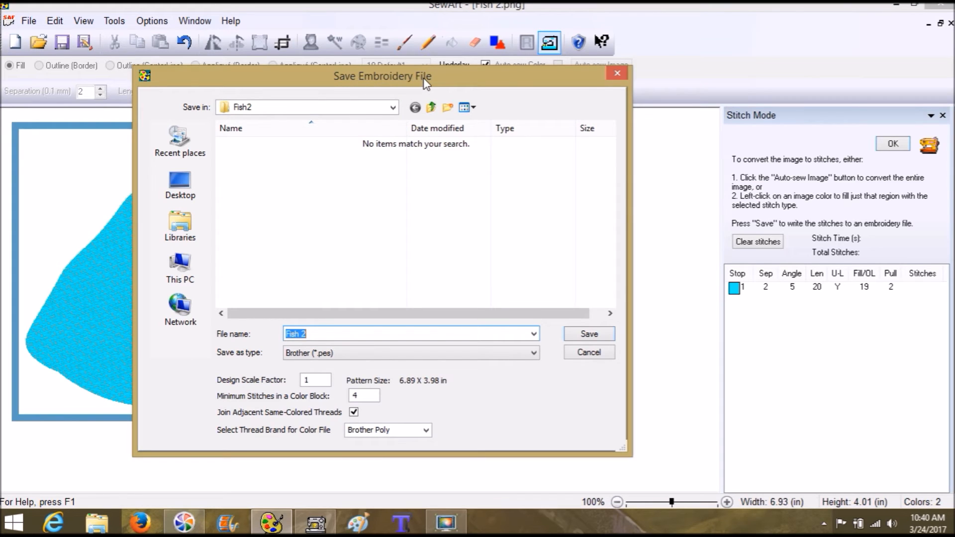
Choose Brother (*.pes) as the embroidery file format and set the design scale factor to .5
click(330, 354)
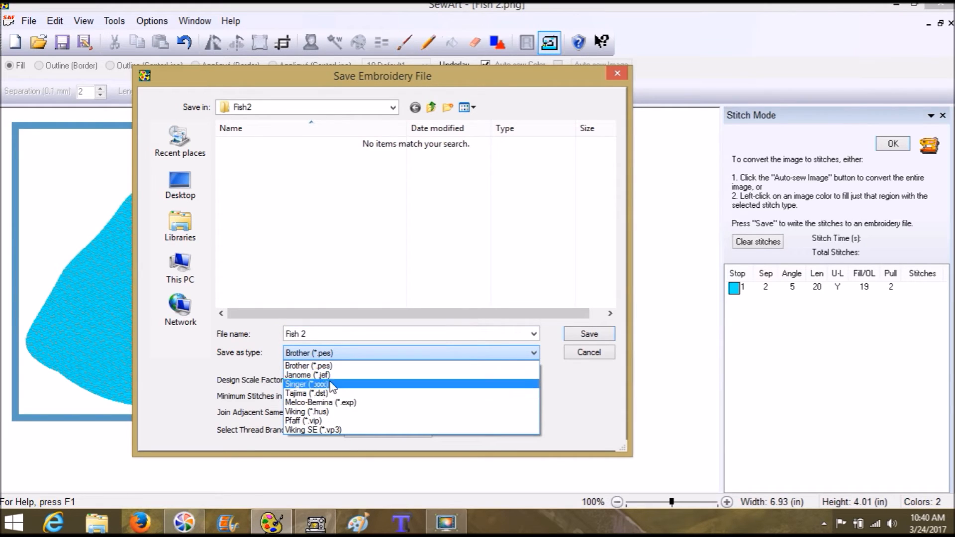
click(328, 363)
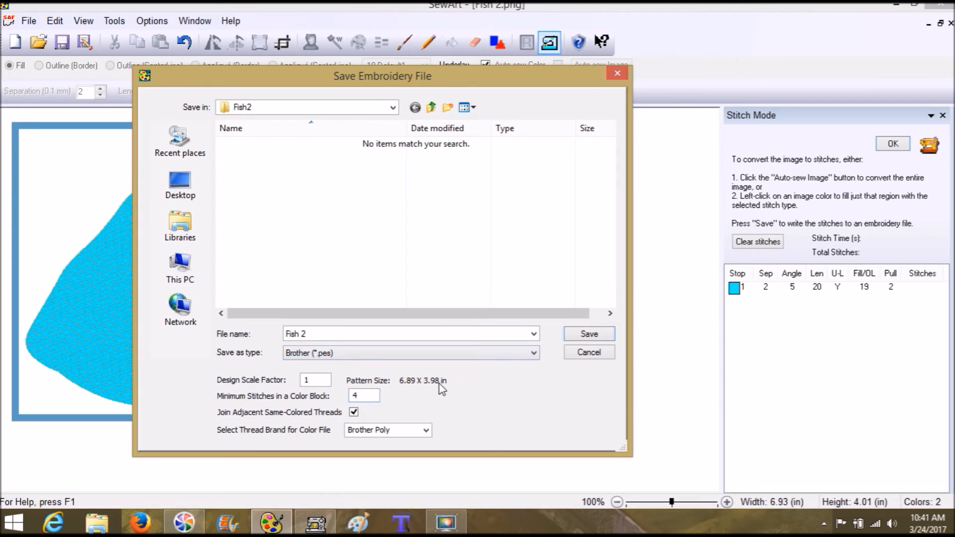
drag(324, 380, 278, 381)
text(.5)
Keep the Brother Poly thread brand and the joining of adjacent same-colored threads, and save the stitch file as Fish 2 in the Fish2 folder
click(427, 431)
click(426, 430)
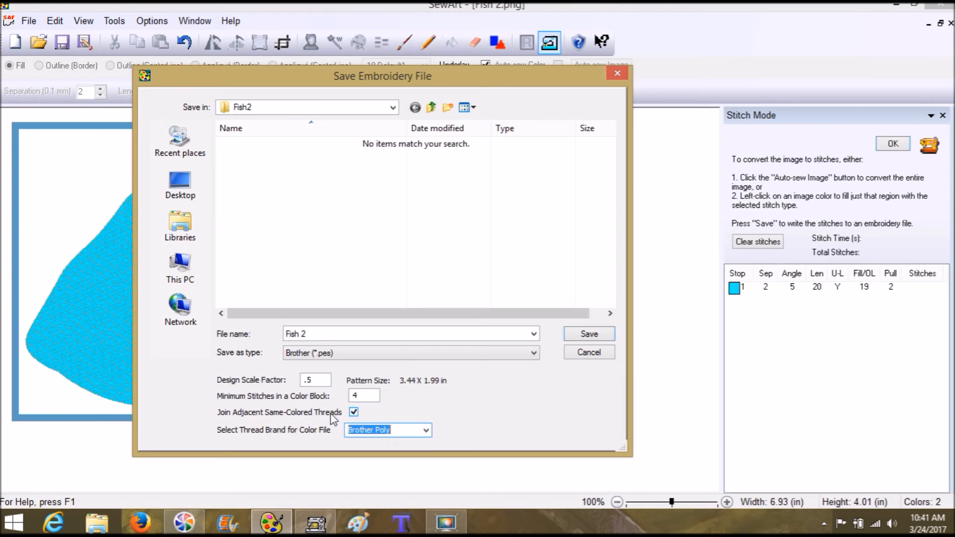
click(354, 412)
click(353, 409)
click(589, 339)
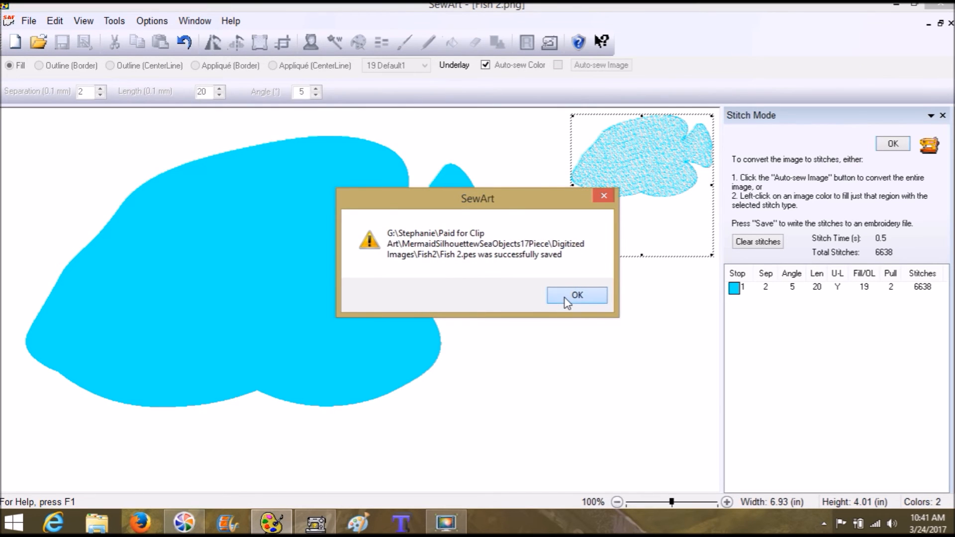
click(568, 297)
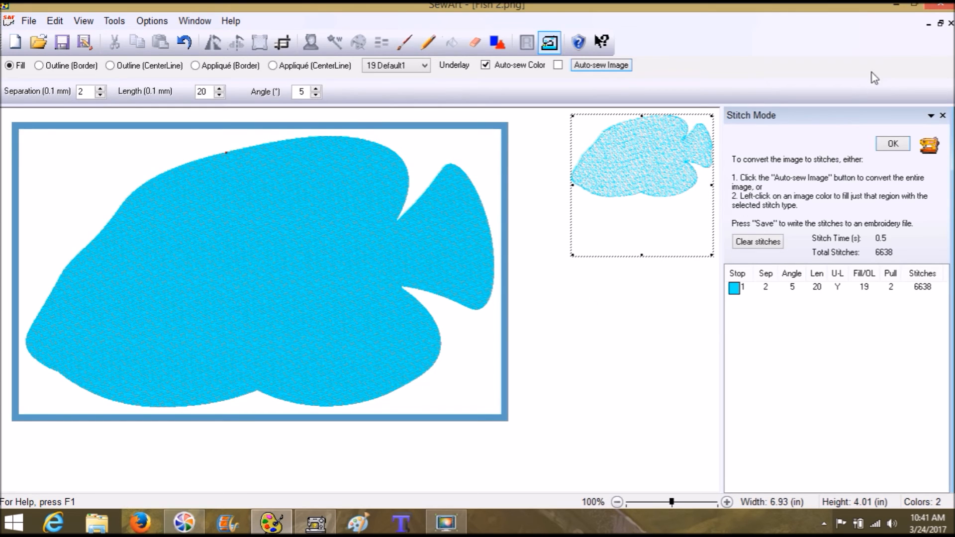
Minimize SewArt and switch to SewWhat-Pro
click(928, 24)
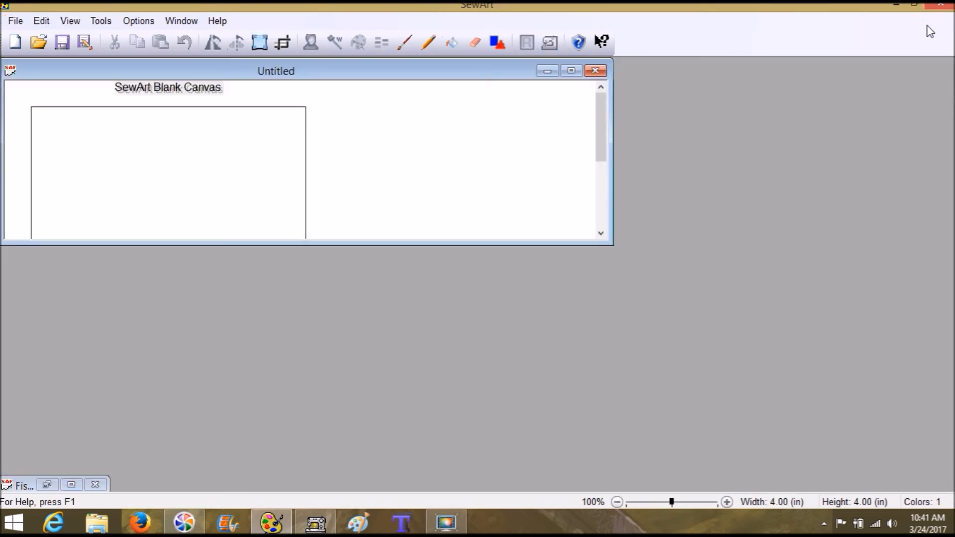
click(571, 70)
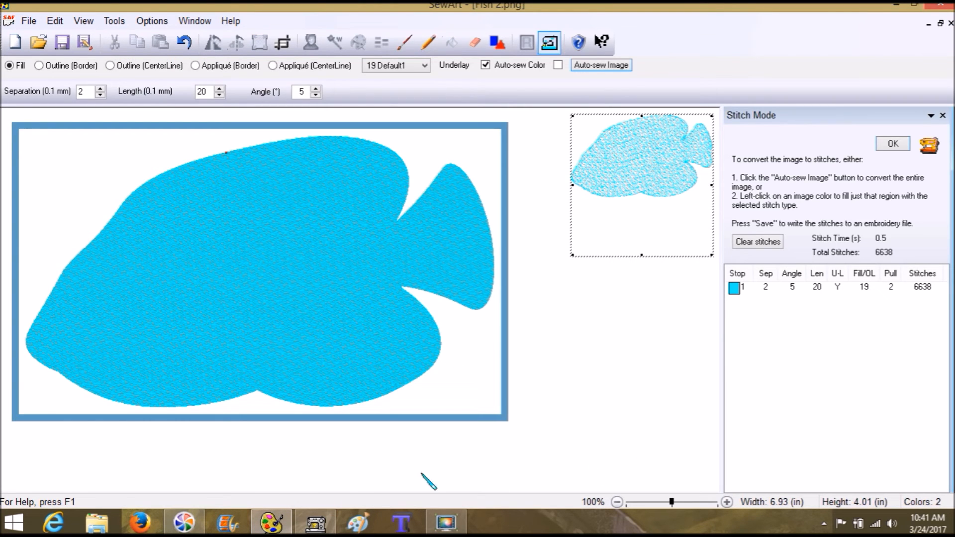
click(895, 4)
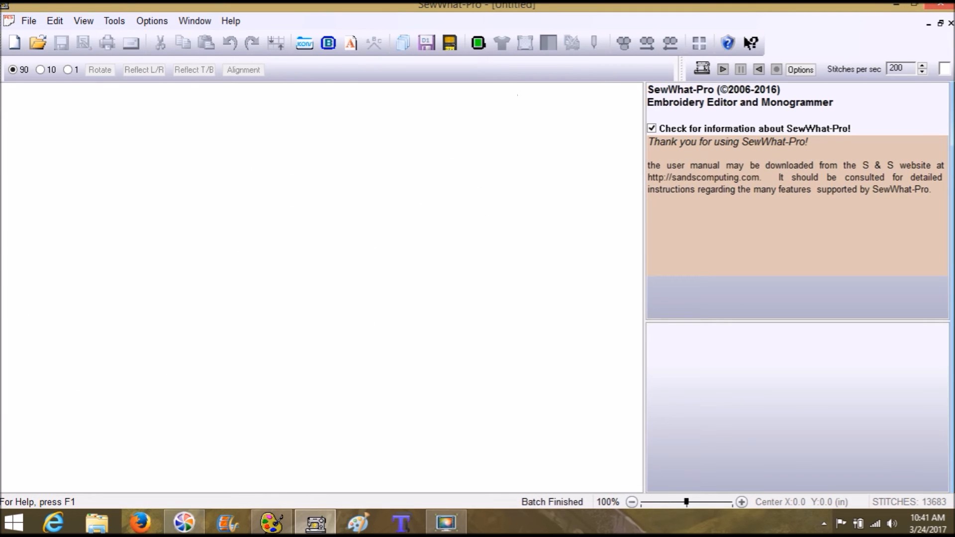
mouse_move(315, 522)
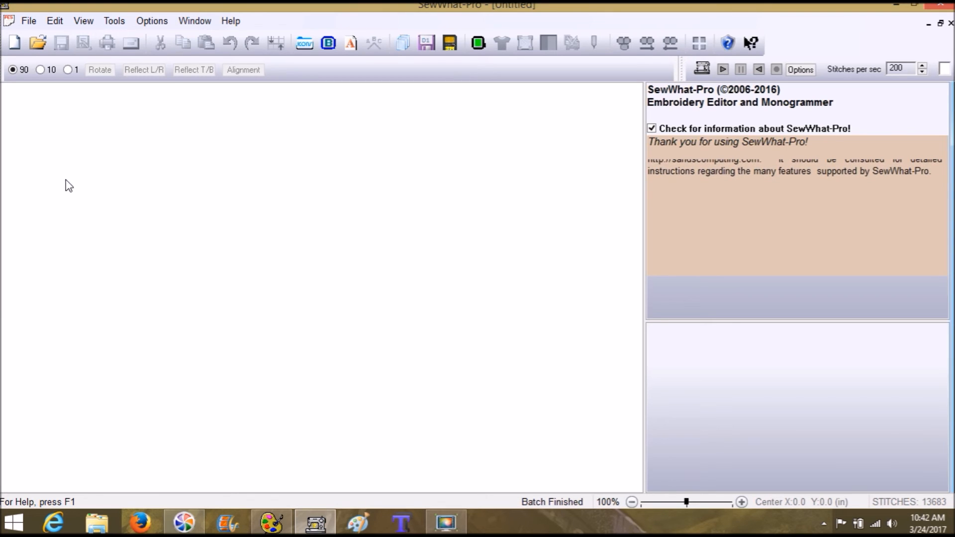
Open the embroidery file Fish 2.pes from the Fish2 folder inside Digitized Images
click(29, 22)
click(29, 22)
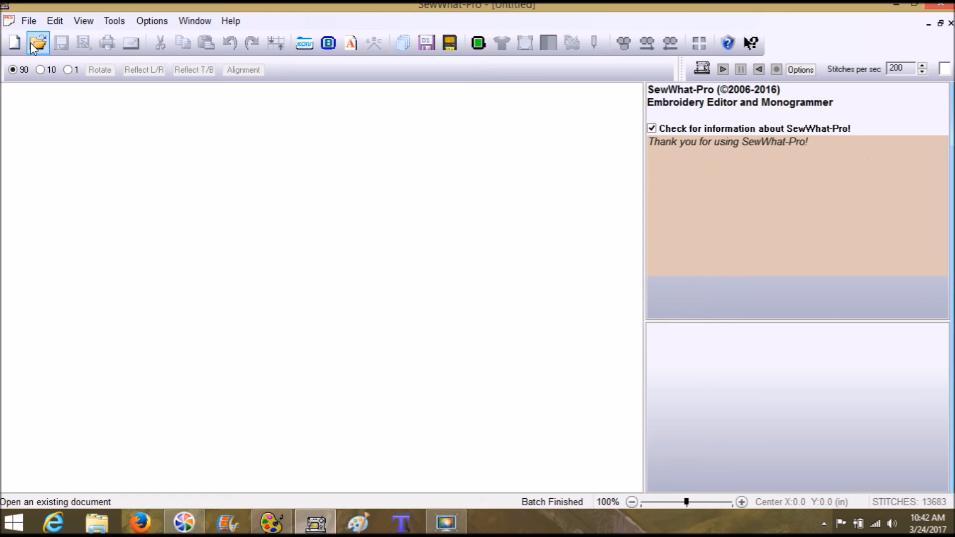
click(32, 43)
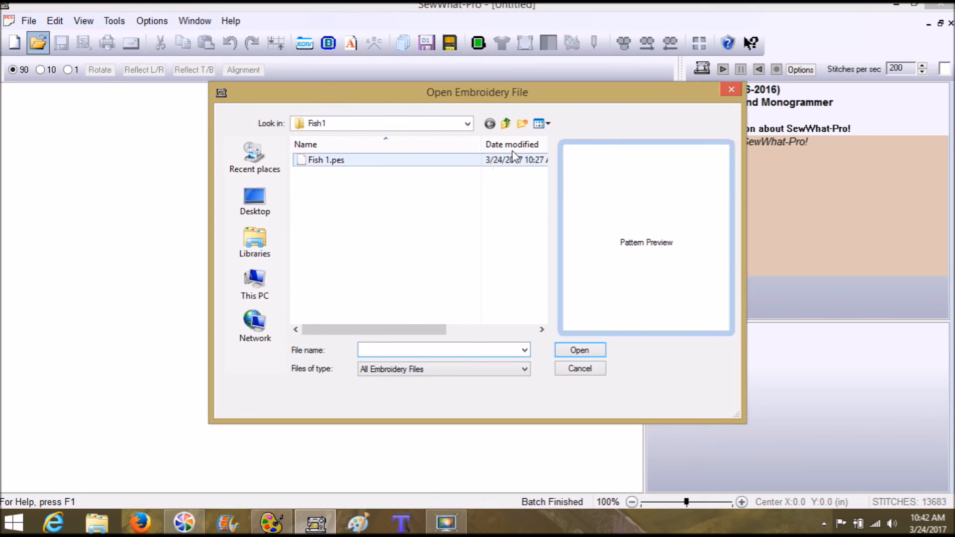
click(509, 128)
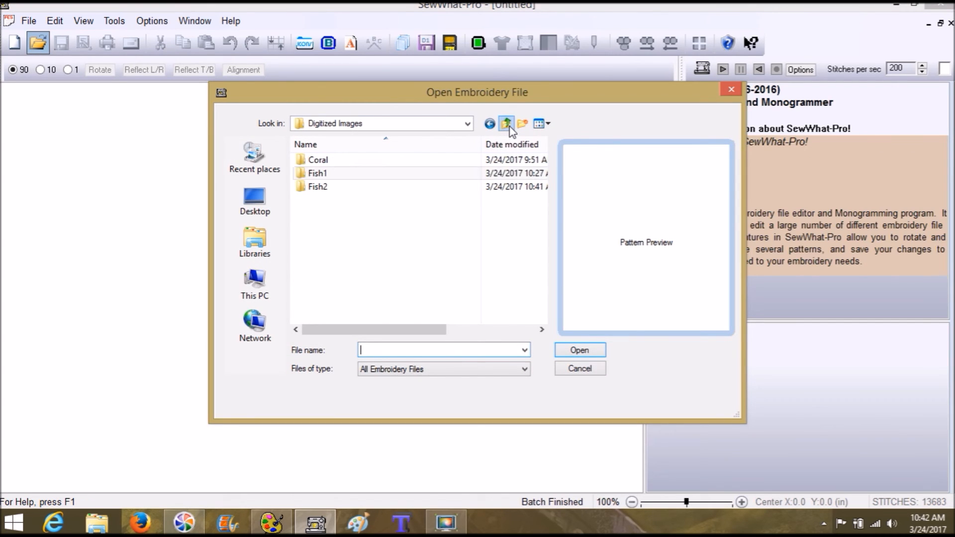
double_click(304, 187)
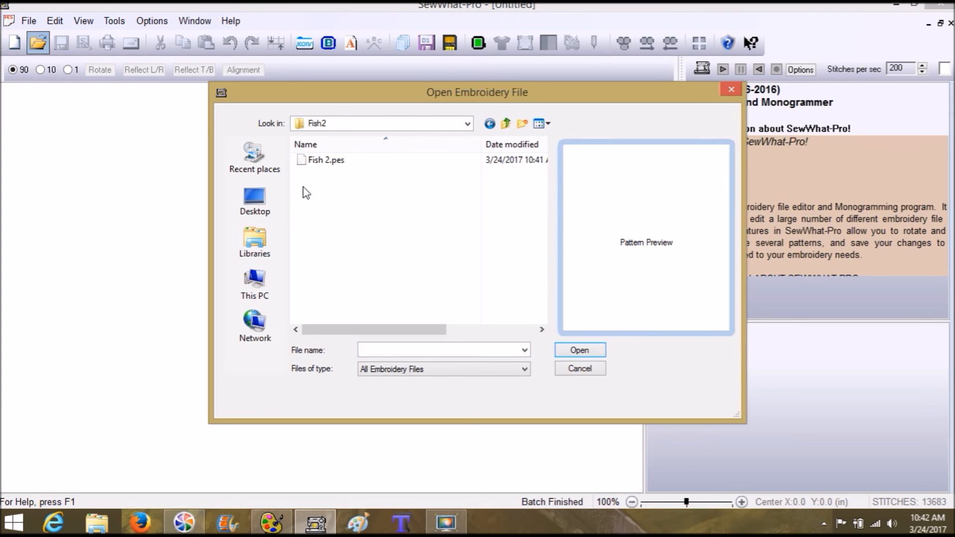
click(312, 162)
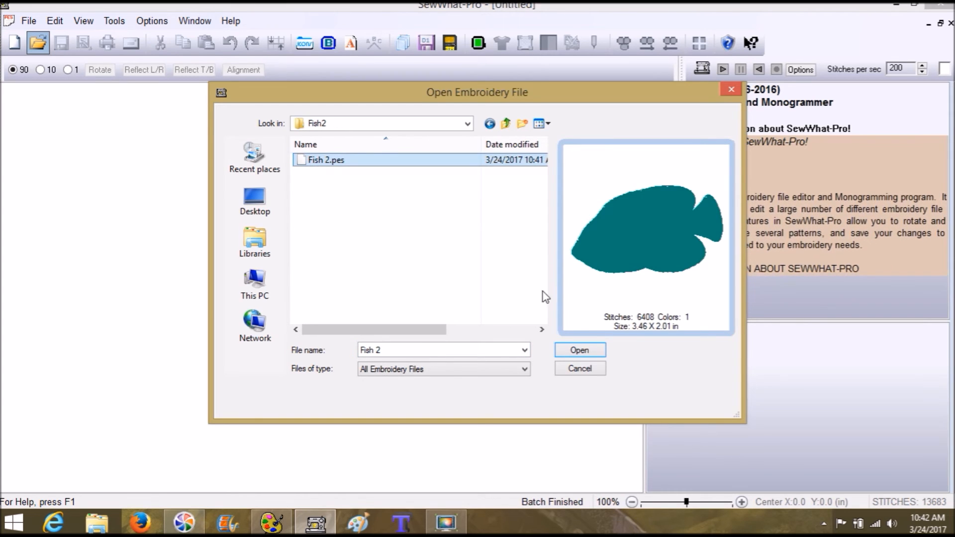
click(578, 351)
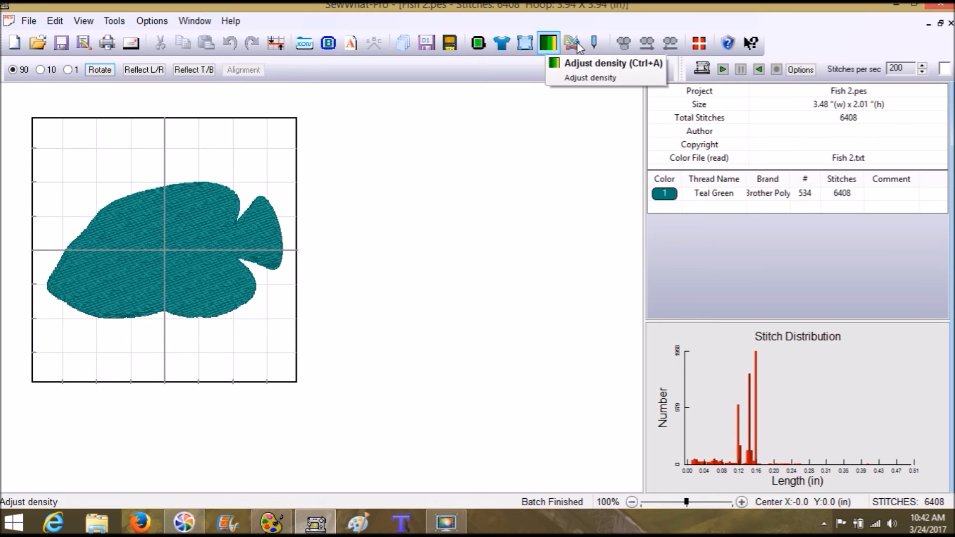
Resize the fish pattern to a width of 3.85 in with the aspect ratio locked and stitch density auto-adjusted
click(526, 47)
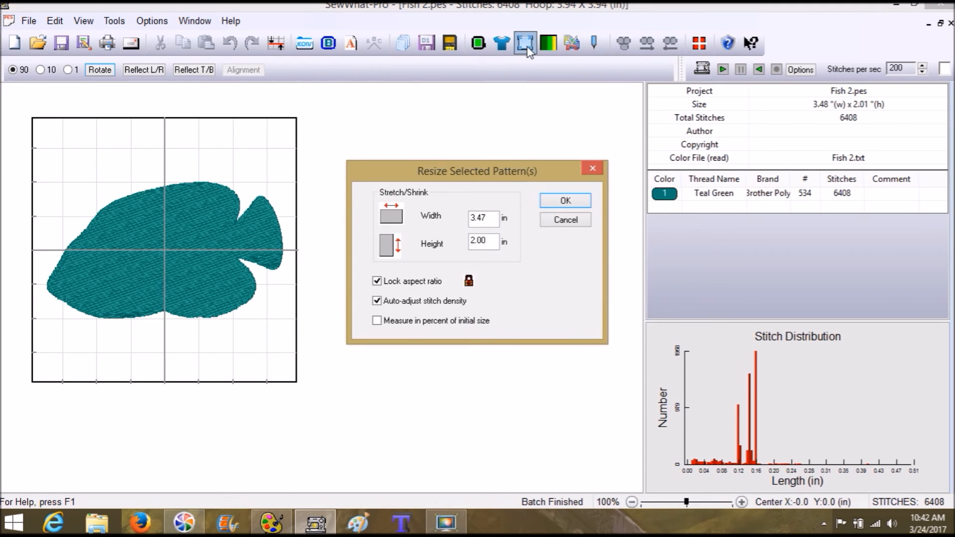
drag(494, 217, 431, 205)
text(3.85)
click(580, 207)
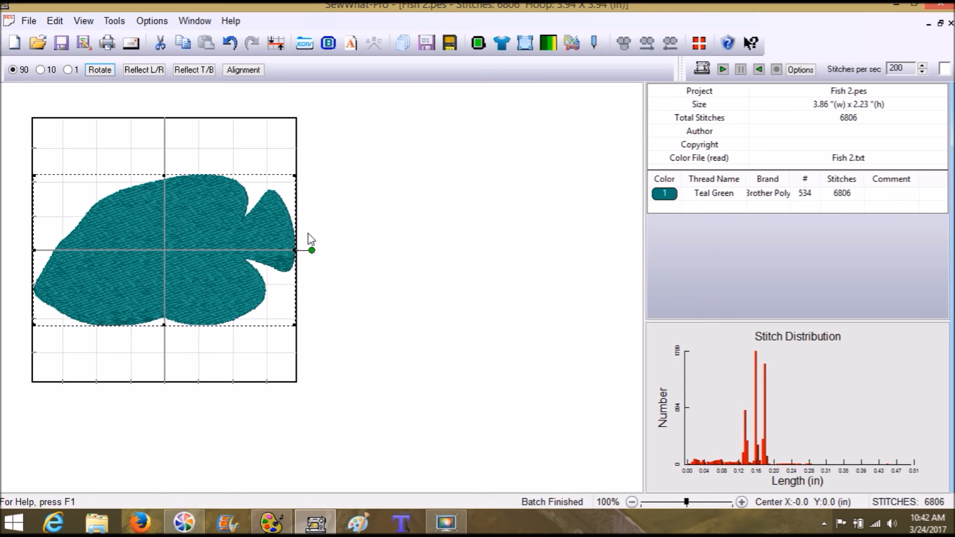
Rotate the fish pattern slightly counterclockwise by hand and undo the rotation
drag(326, 216, 327, 222)
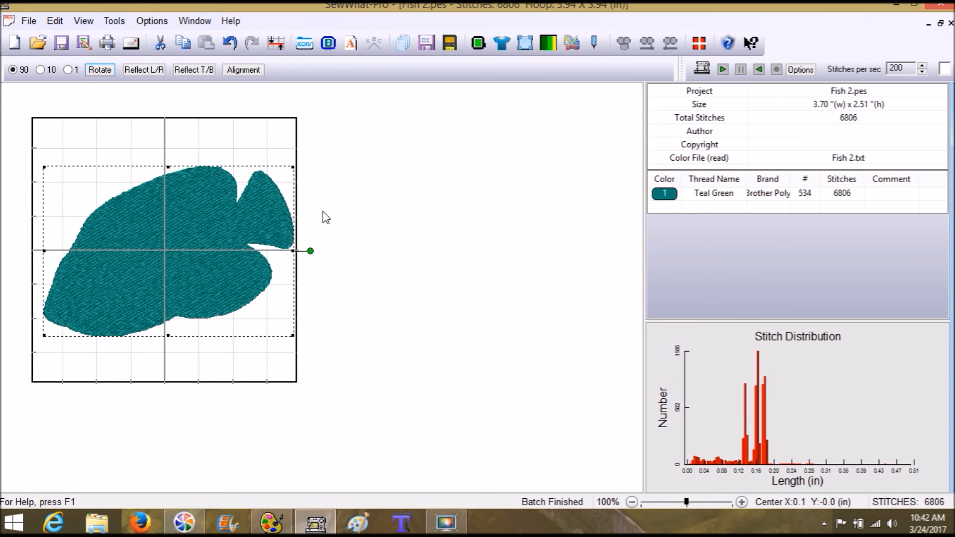
click(229, 44)
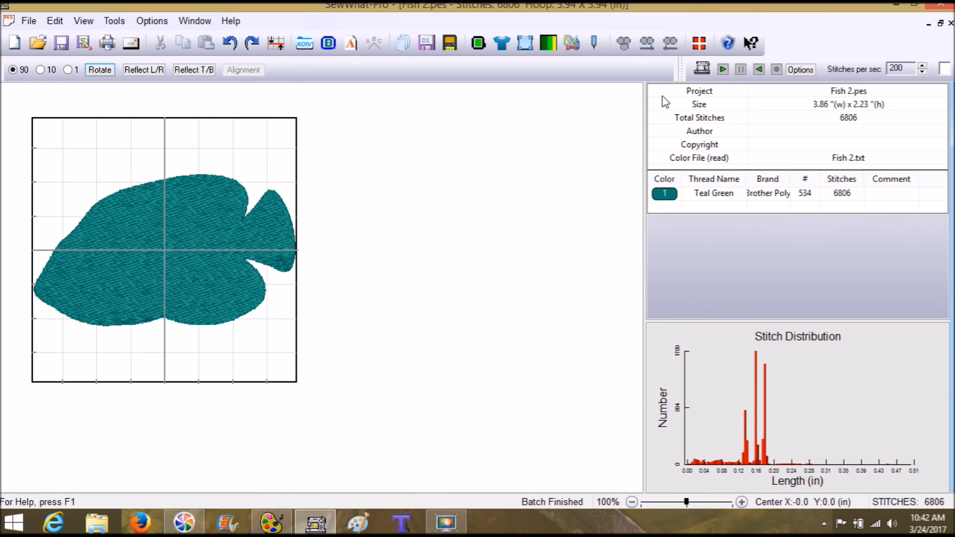
Increase the pull compensation of the fish pattern while keeping the density factor at 1.00
click(548, 44)
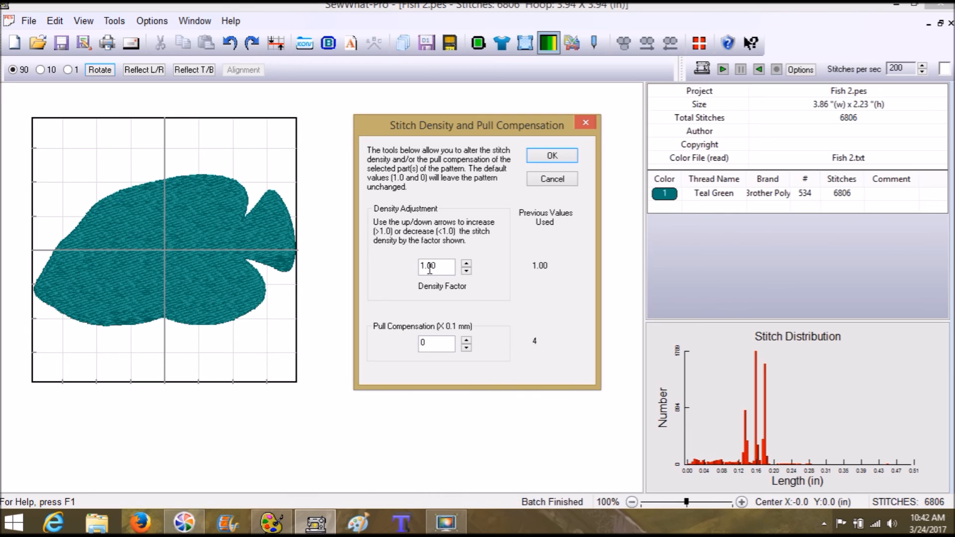
click(466, 340)
click(466, 340)
double_click(466, 340)
click(553, 157)
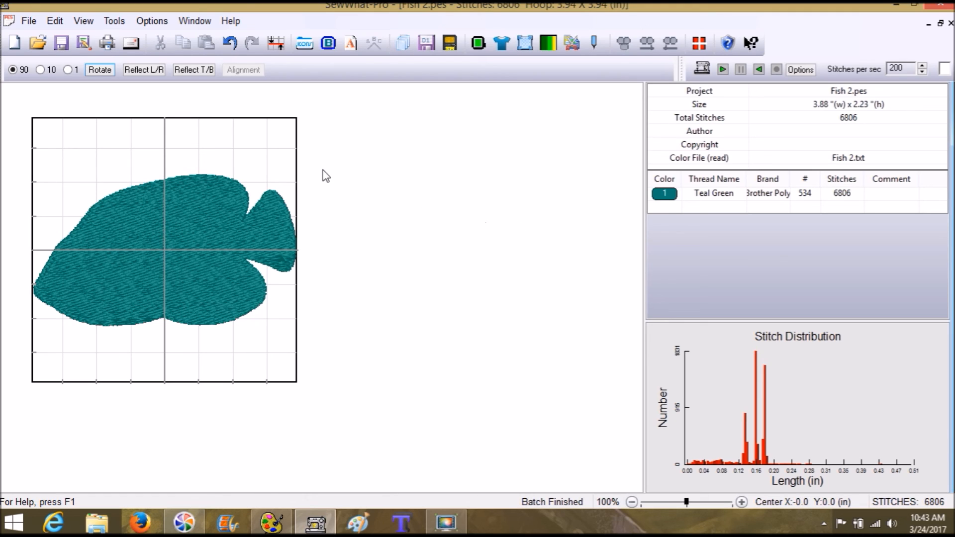
Save the edited pattern over the existing Fish 2.pes in the Fish2 folder and minimize the program
click(31, 20)
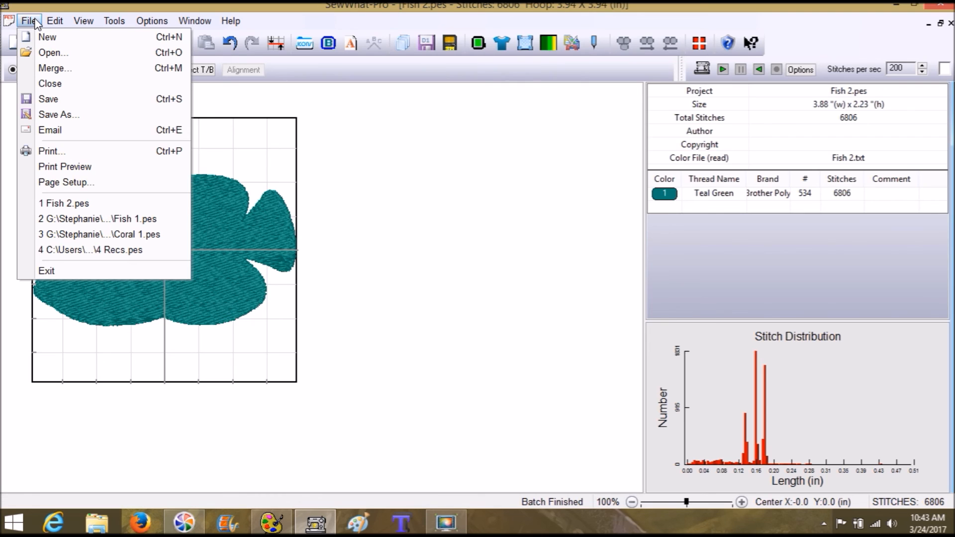
click(36, 115)
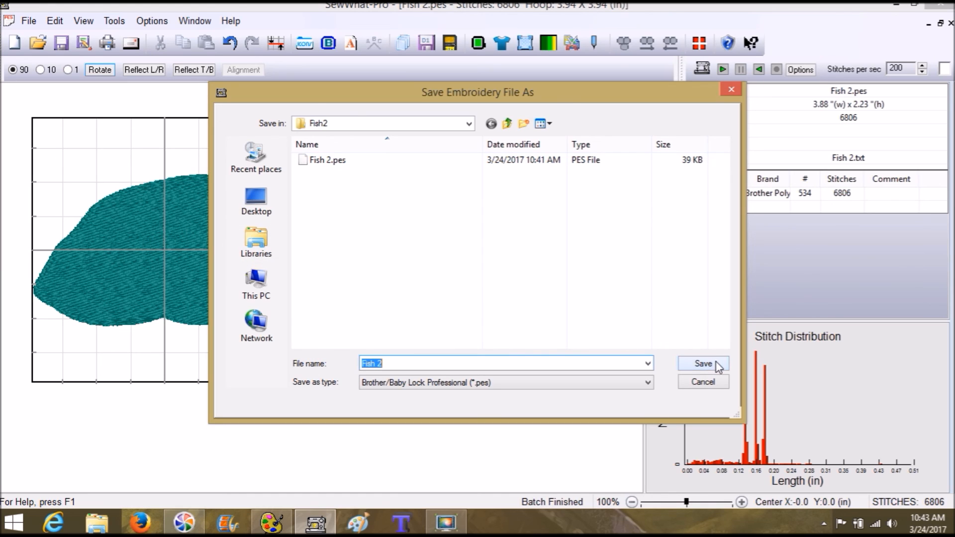
click(702, 363)
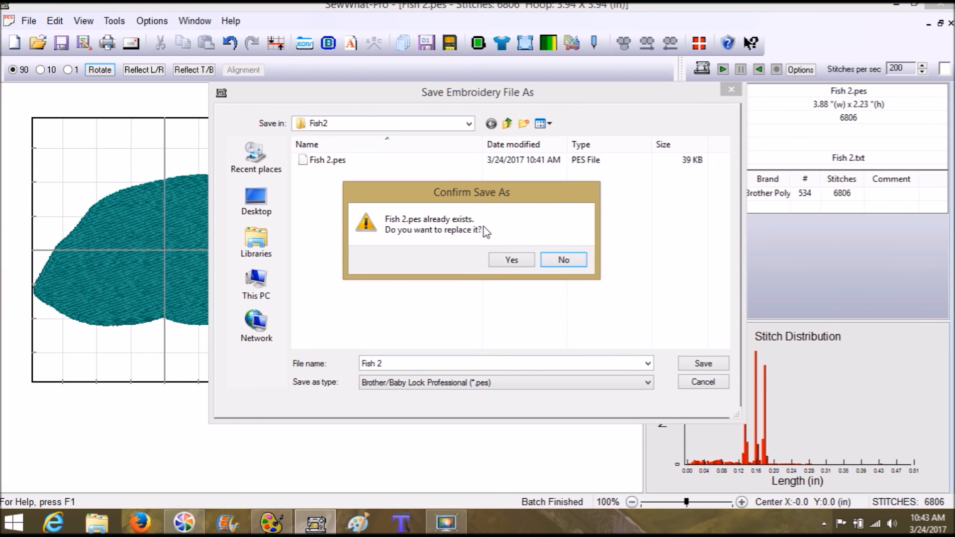
click(512, 260)
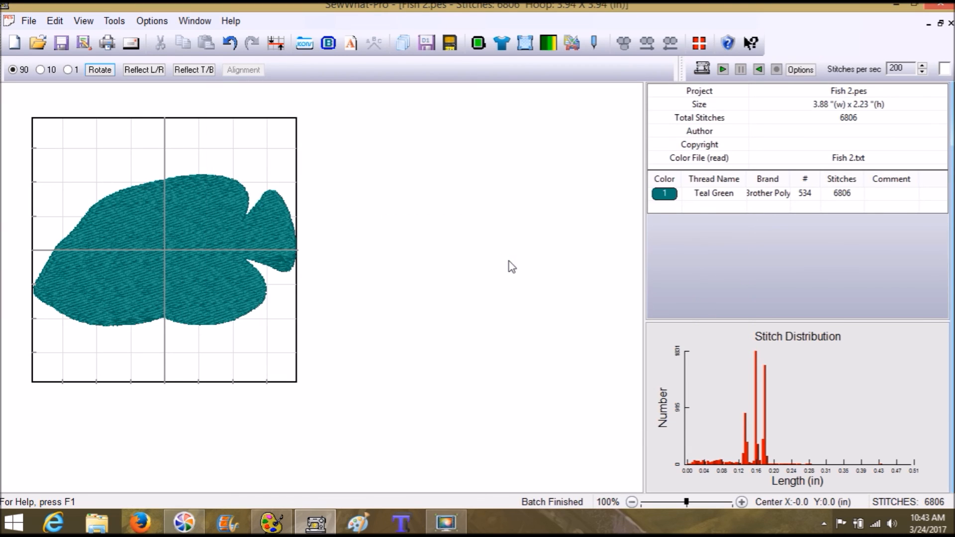
click(928, 24)
click(895, 4)
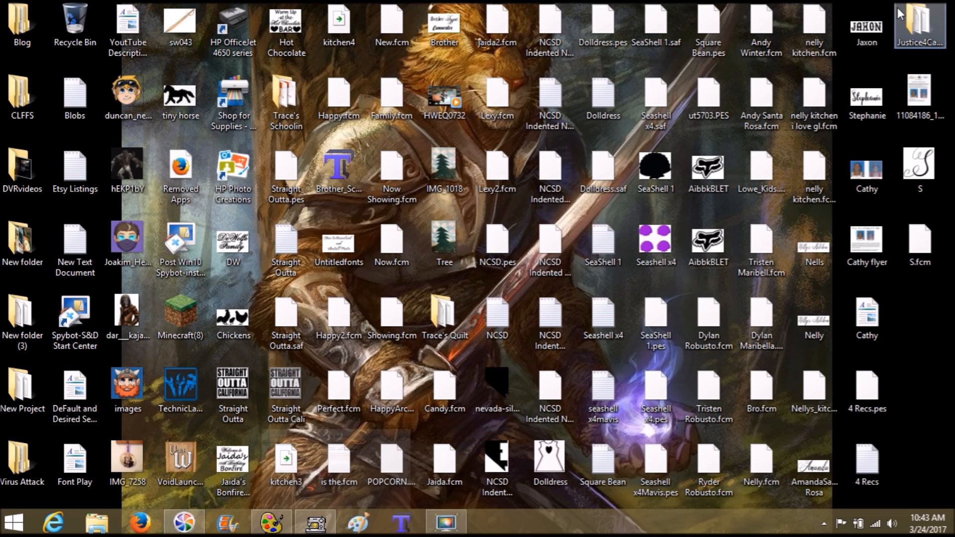
mouse_move(188, 522)
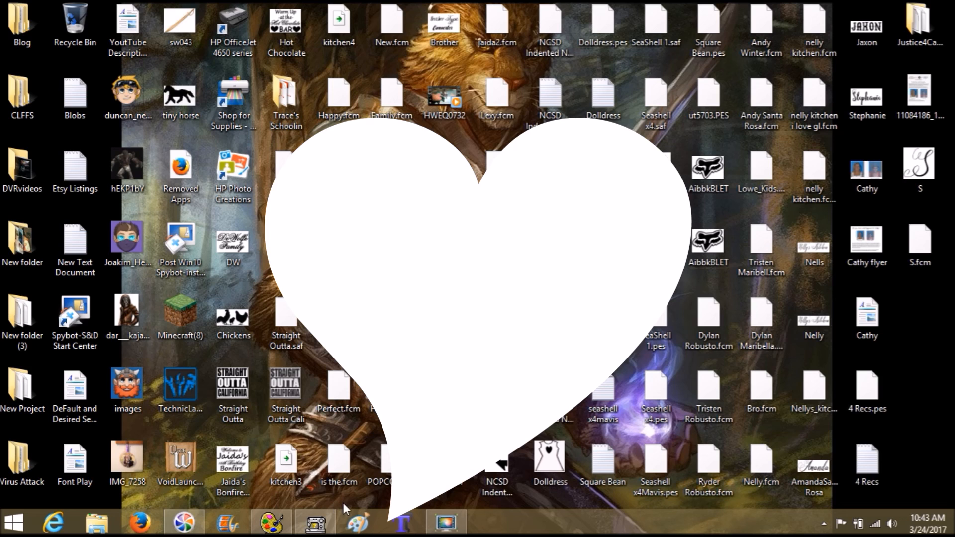
click(446, 523)
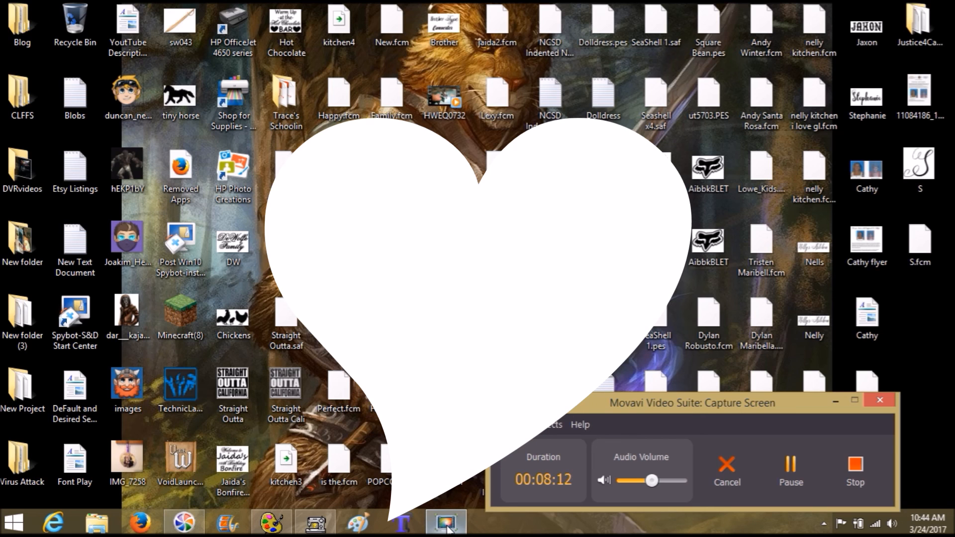
click(857, 468)
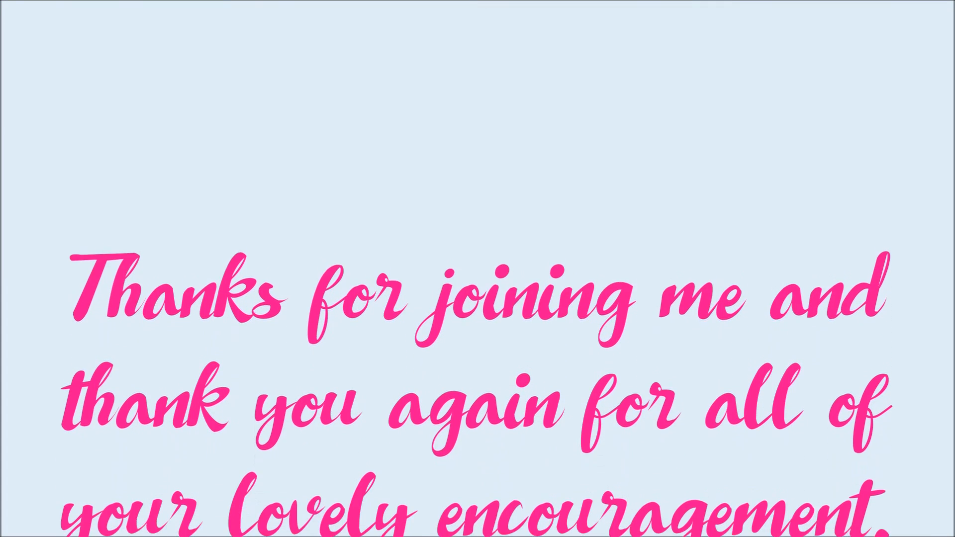